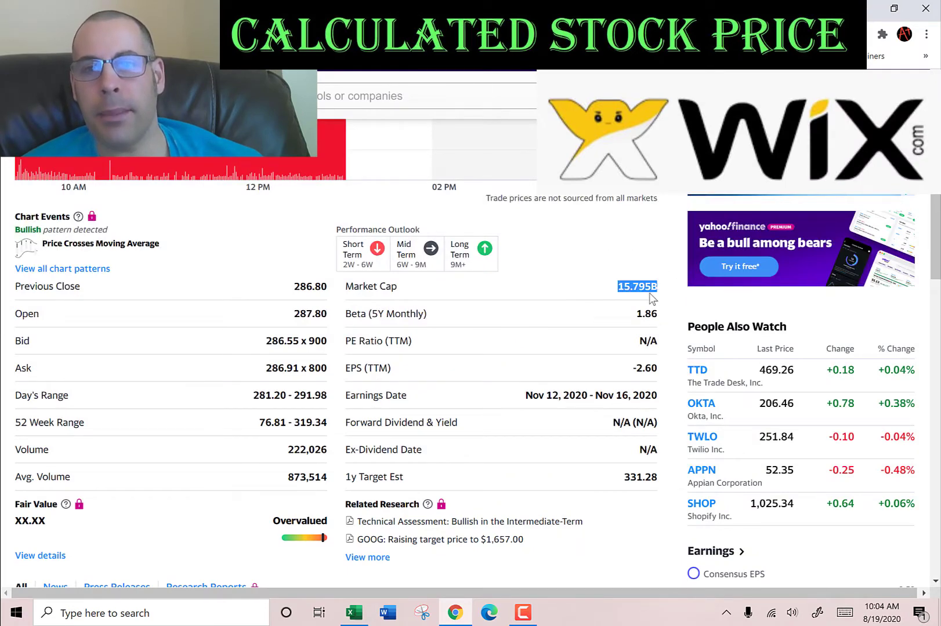
# - Enter 16 in cell D11 so Wix is classified as Large Cap
pyautogui.hotkey('alt', 'Tab')
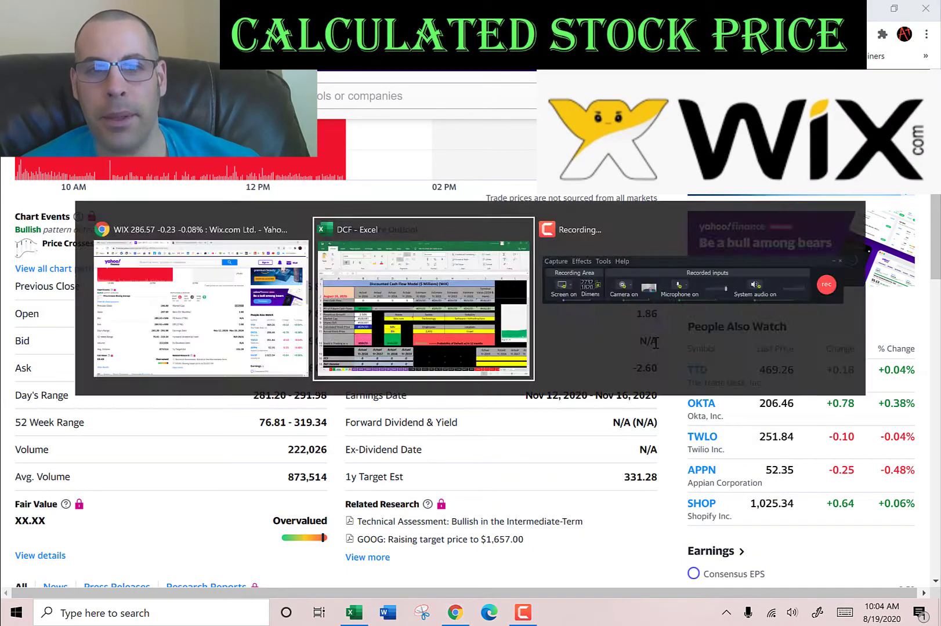
pyautogui.scroll(-1, 655, 343)
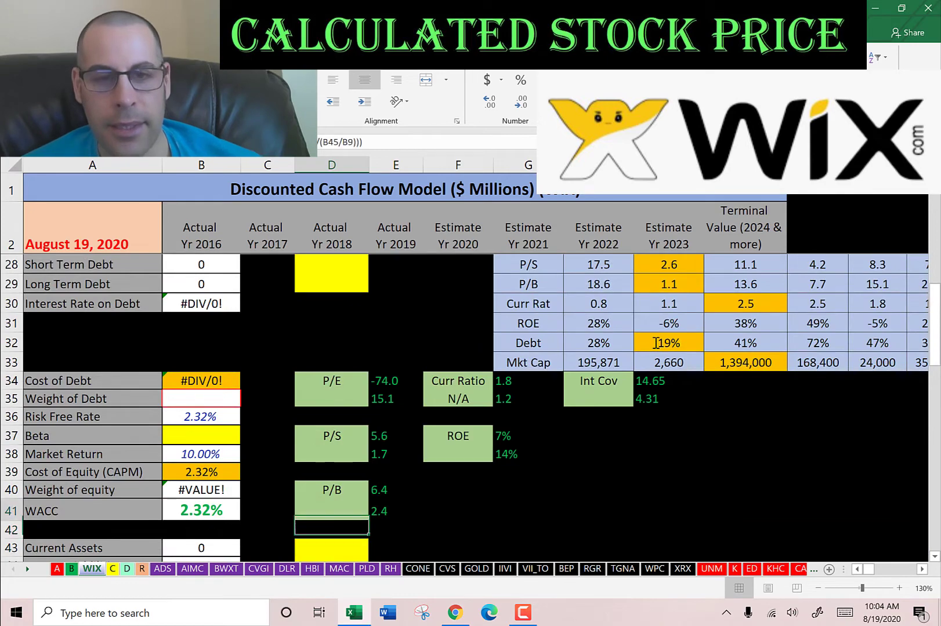
pyautogui.scroll(2, 655, 343)
pyautogui.scroll(4, 470, 408)
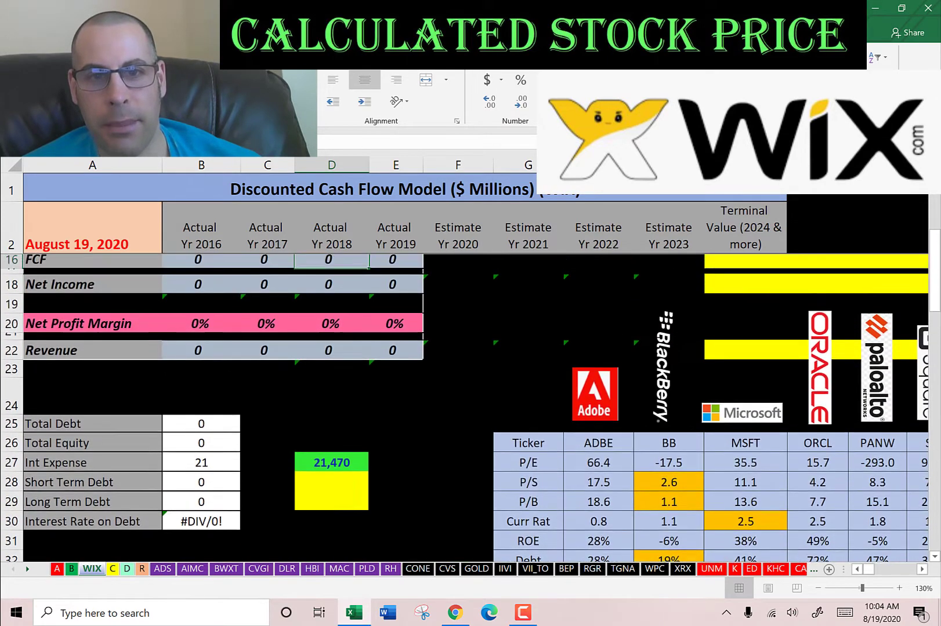
pyautogui.write('16')
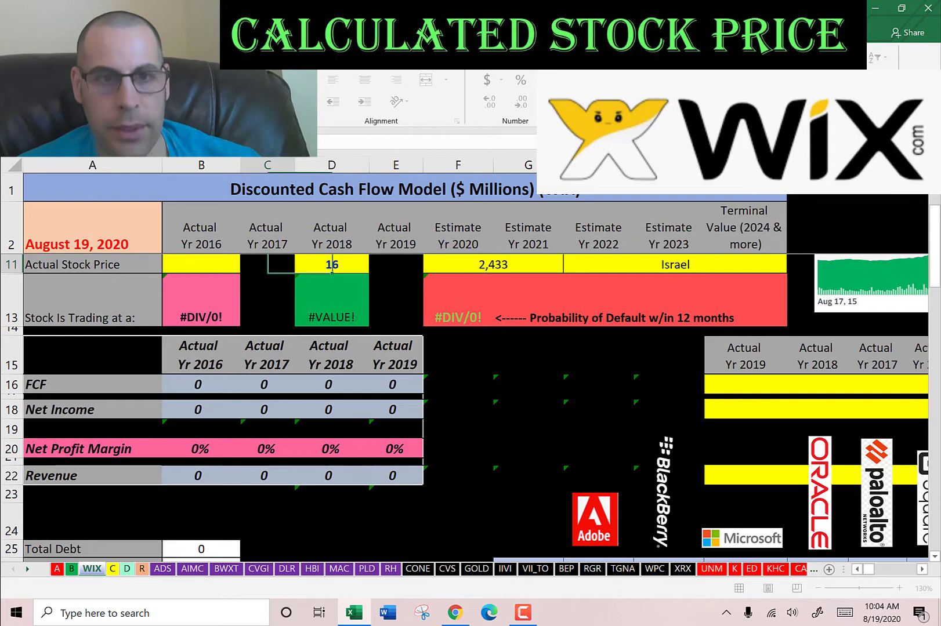
# - Copy Wix's 286.86 price from Yahoo Finance into the Actual Stock Price cell B11
pyautogui.hotkey('alt', 'Tab')
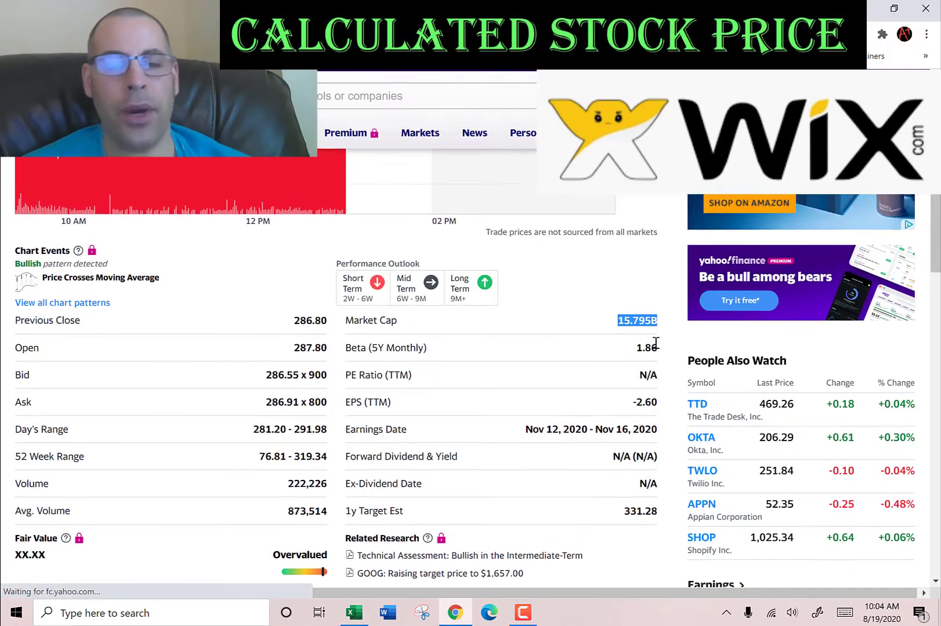
pyautogui.scroll(4, 656, 340)
pyautogui.scroll(1, 92, 237)
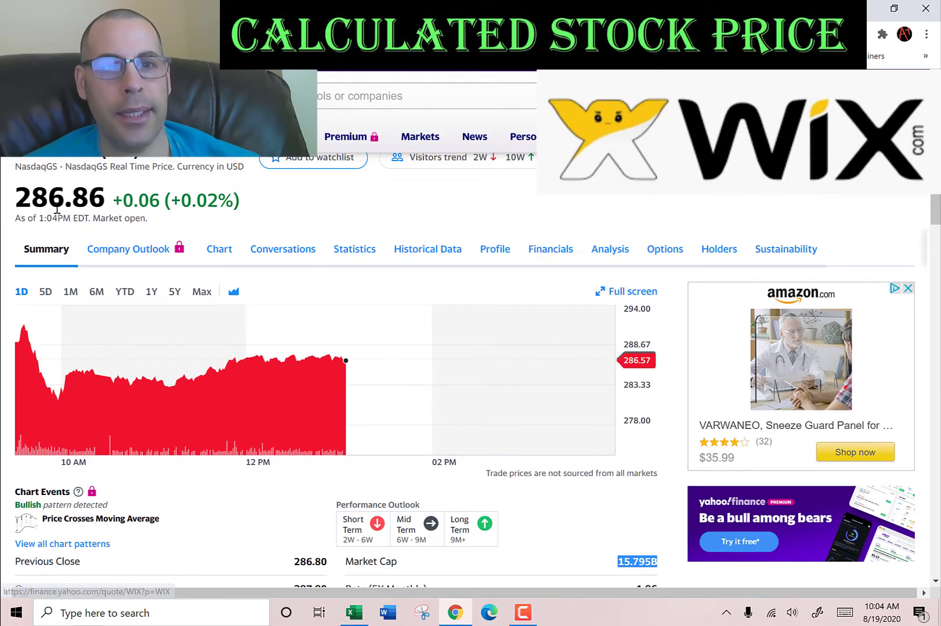
pyautogui.doubleClick(58, 204)
pyautogui.hotkey('ctrl', 'c')
pyautogui.hotkey('alt', 'Tab')
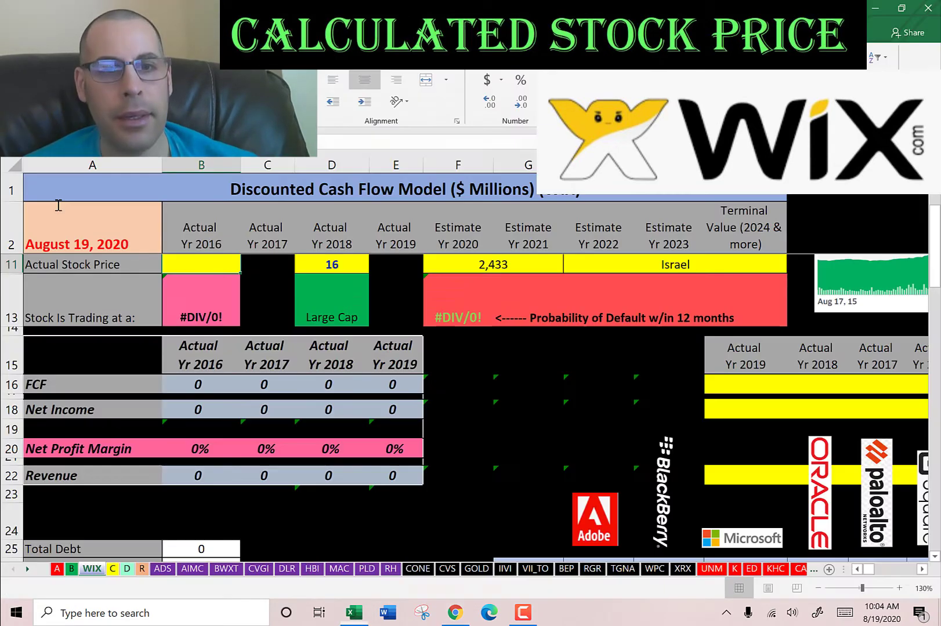
pyautogui.hotkey('ctrl', 'v')
pyautogui.press('Return')
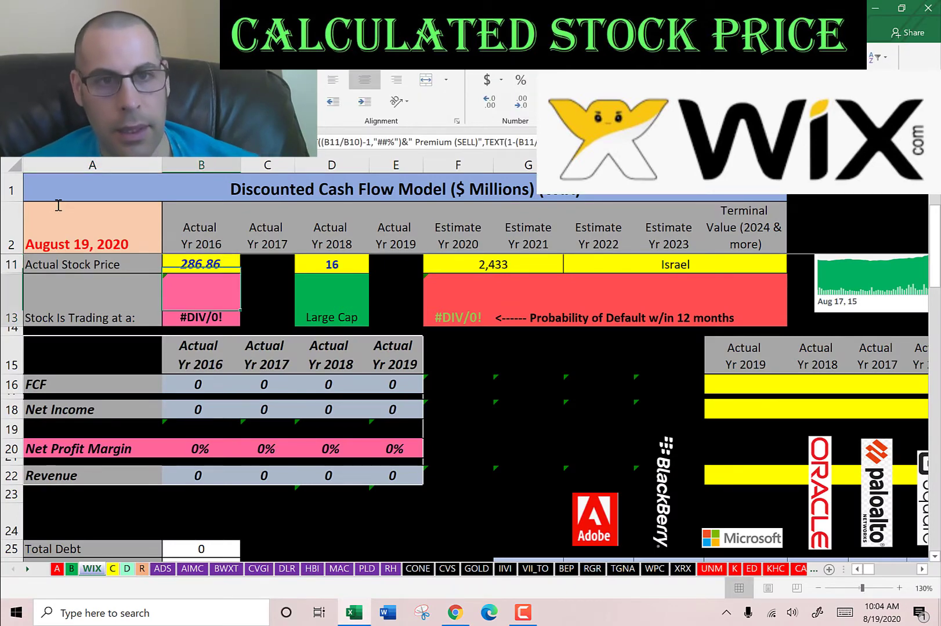
pyautogui.scroll(2, 71, 202)
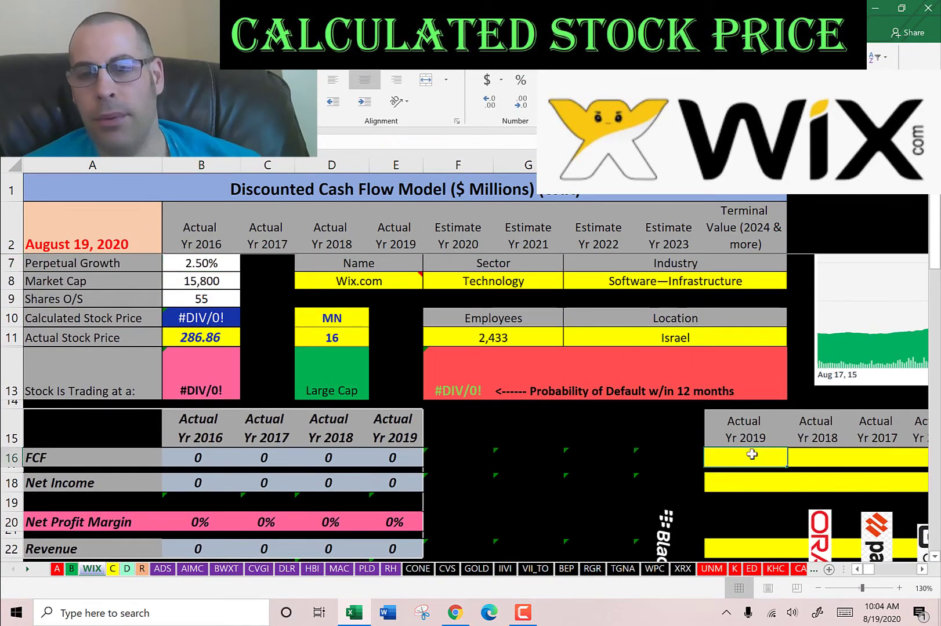
# - Paste Wix's 2016–2019 free cash flow from Yahoo's cash flow statement as text
pyautogui.hotkey('alt', 'Tab')
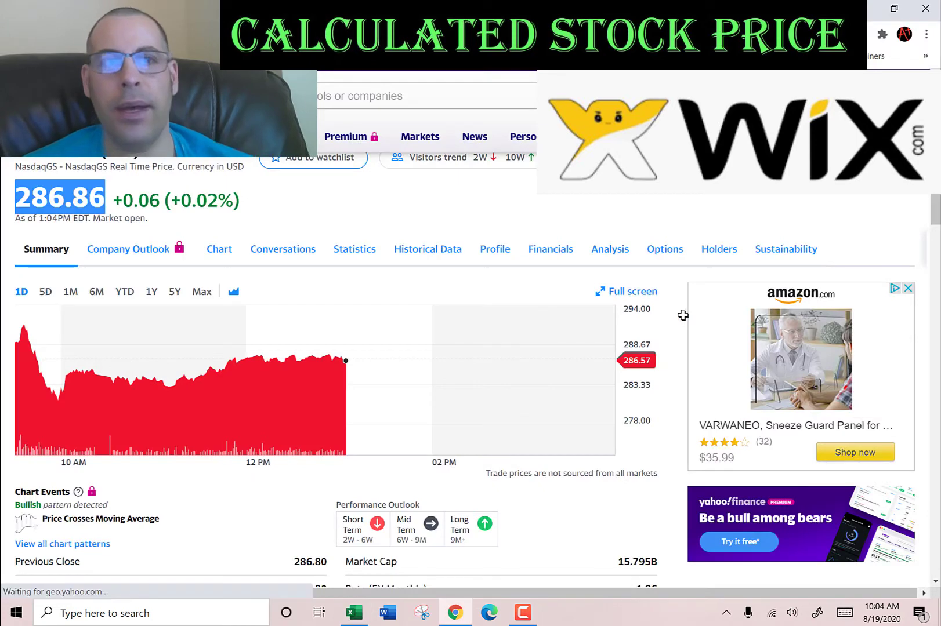
pyautogui.click(533, 257)
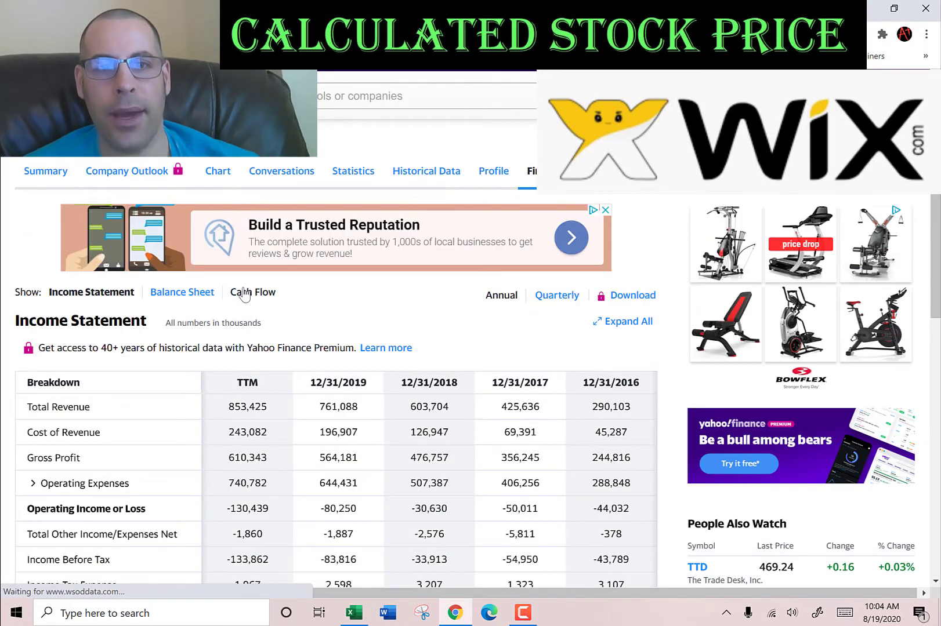
pyautogui.click(238, 292)
pyautogui.scroll(-3, 334, 268)
pyautogui.scroll(1, 333, 268)
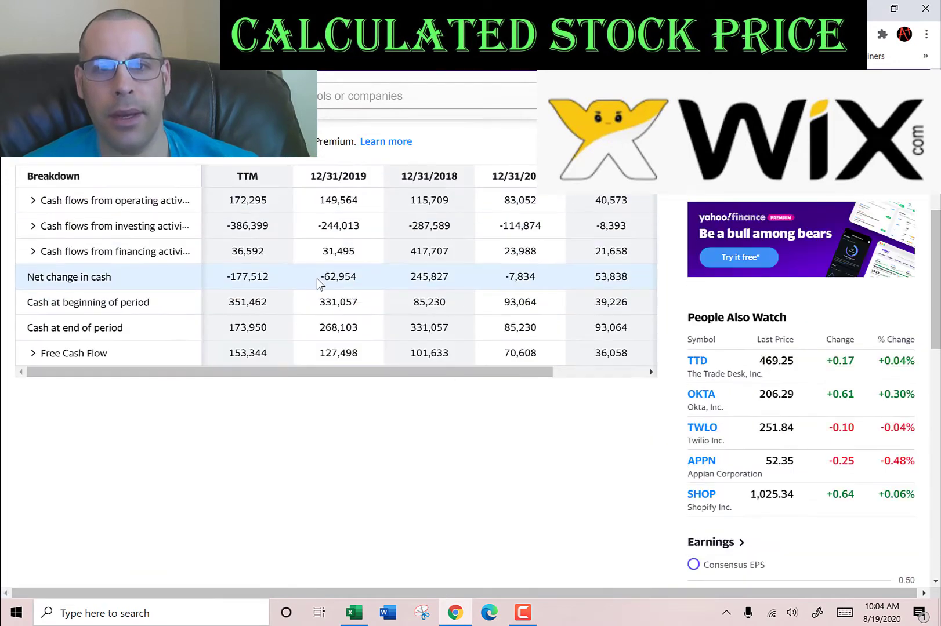
pyautogui.moveTo(319, 353); pyautogui.dragTo(625, 360)
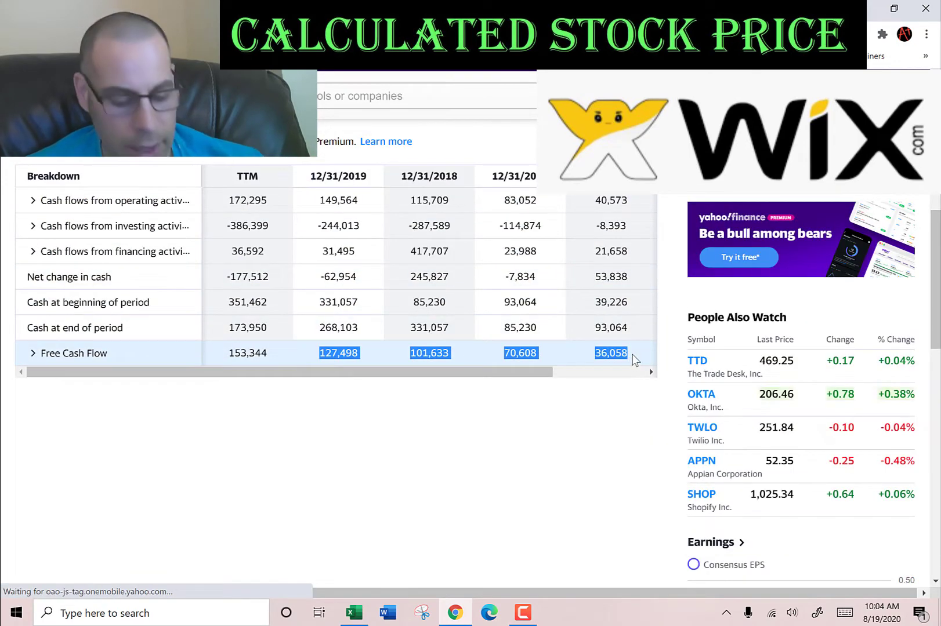
pyautogui.hotkey('alt', 'Tab')
pyautogui.hotkey('shift', 'F10')
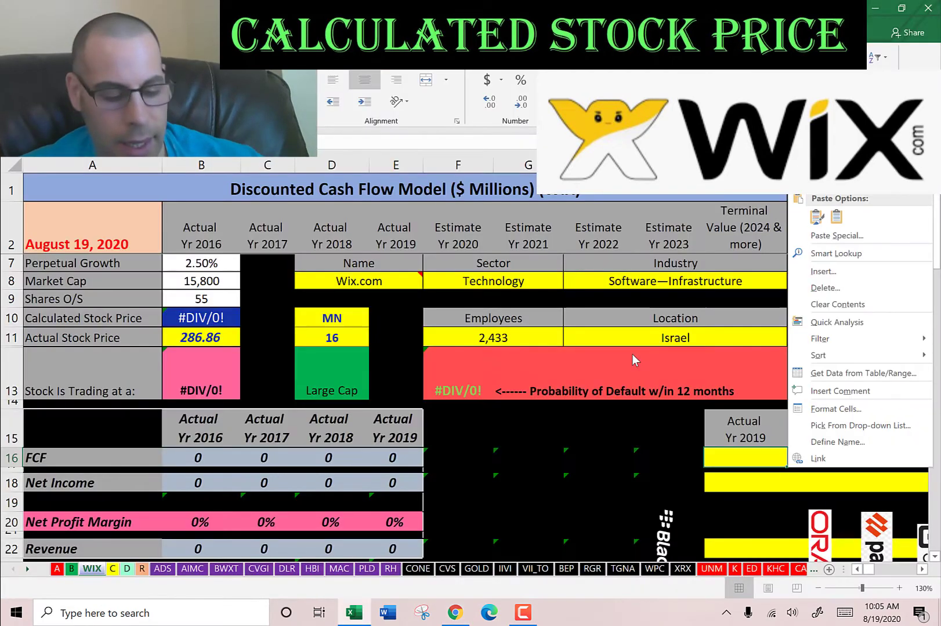
pyautogui.press('s')
pyautogui.press('Down')
pyautogui.press('Return')
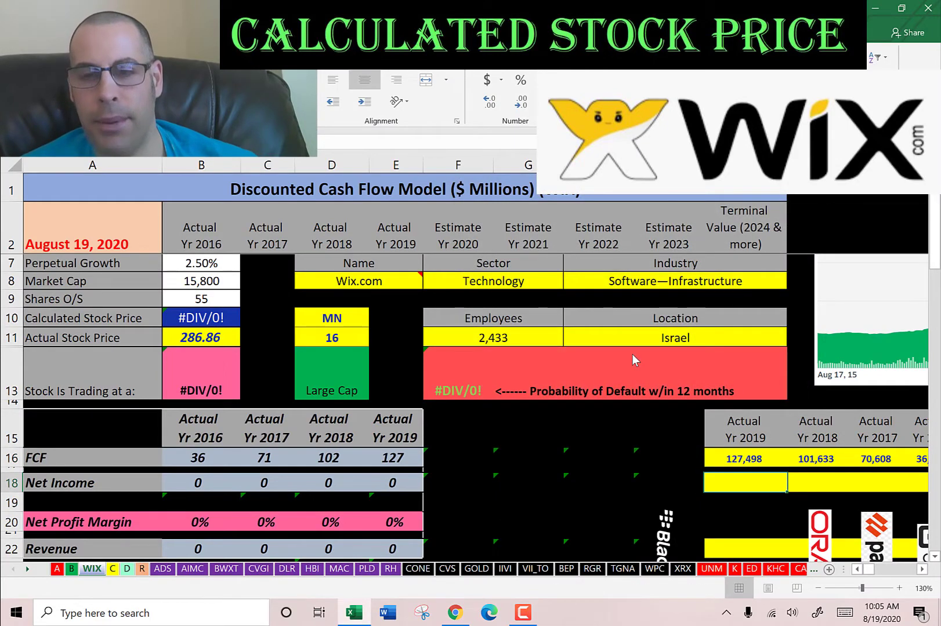
# - Paste Wix's 2016–2019 net income figures into the model as plain text
pyautogui.hotkey('alt', 'Tab')
pyautogui.scroll(1, 339, 250)
pyautogui.moveTo(321, 360); pyautogui.dragTo(632, 361)
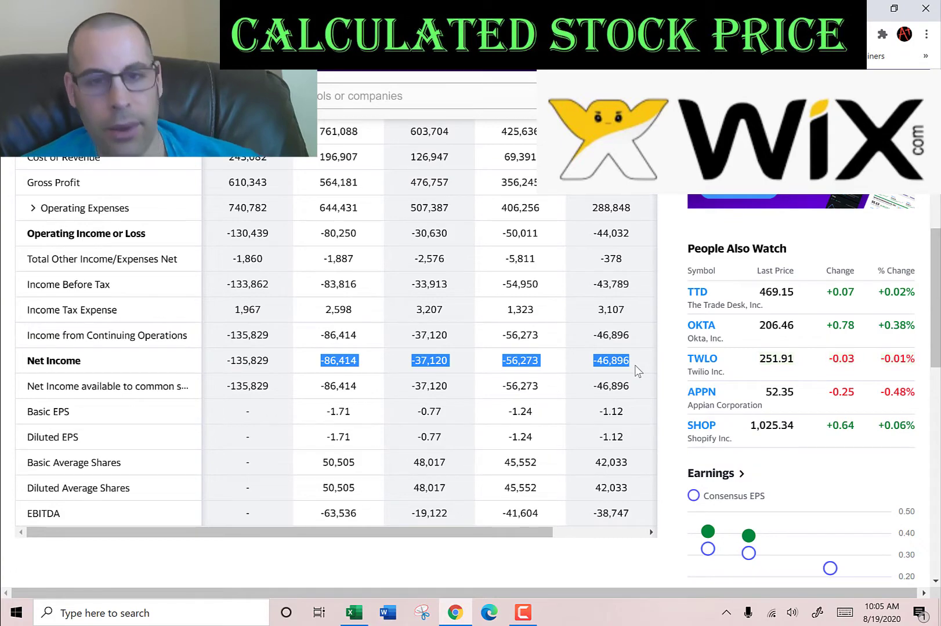
pyautogui.hotkey('alt', 'Tab')
pyautogui.hotkey('shift', 'F10')
pyautogui.press('s')
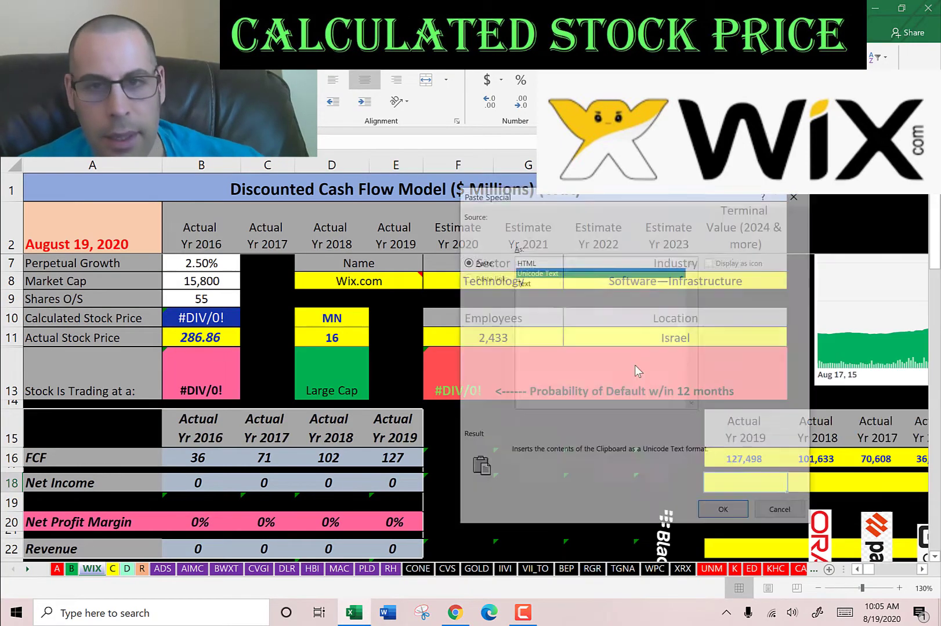
pyautogui.press('Return')
# - Paste Wix's 2016–2019 total revenue (290 to 761) into the model as plain text
pyautogui.hotkey('alt', 'Tab')
pyautogui.scroll(2, 324, 246)
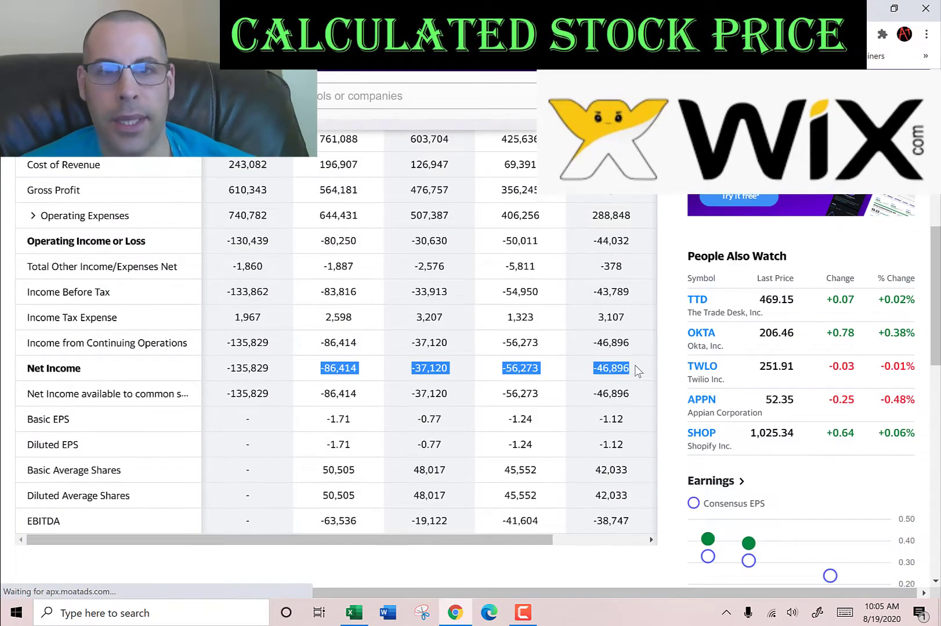
pyautogui.moveTo(321, 242); pyautogui.dragTo(634, 242)
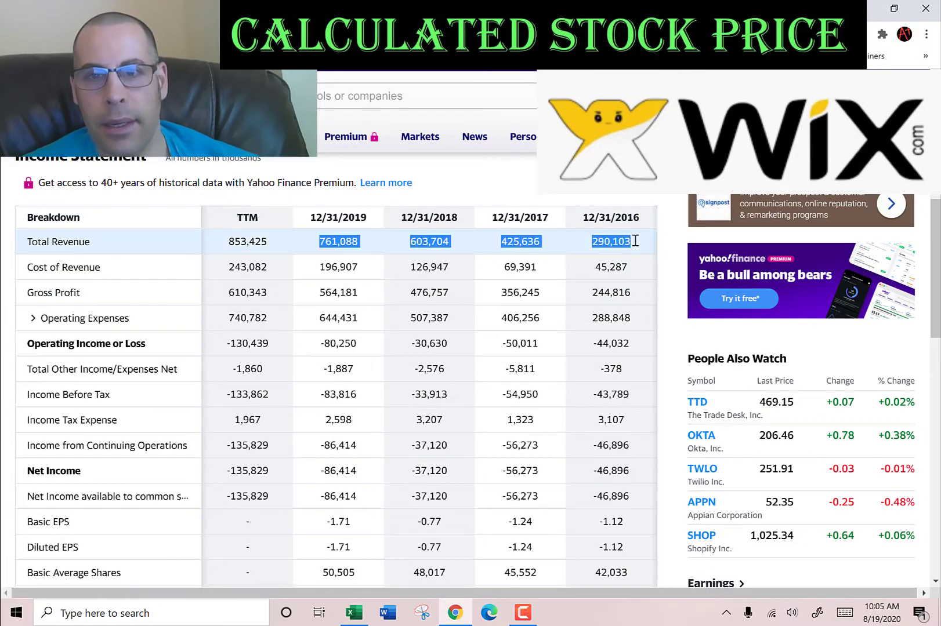
pyautogui.hotkey('ctrl', 'c')
pyautogui.hotkey('alt', 'Tab')
pyautogui.hotkey('shift', 'F10')
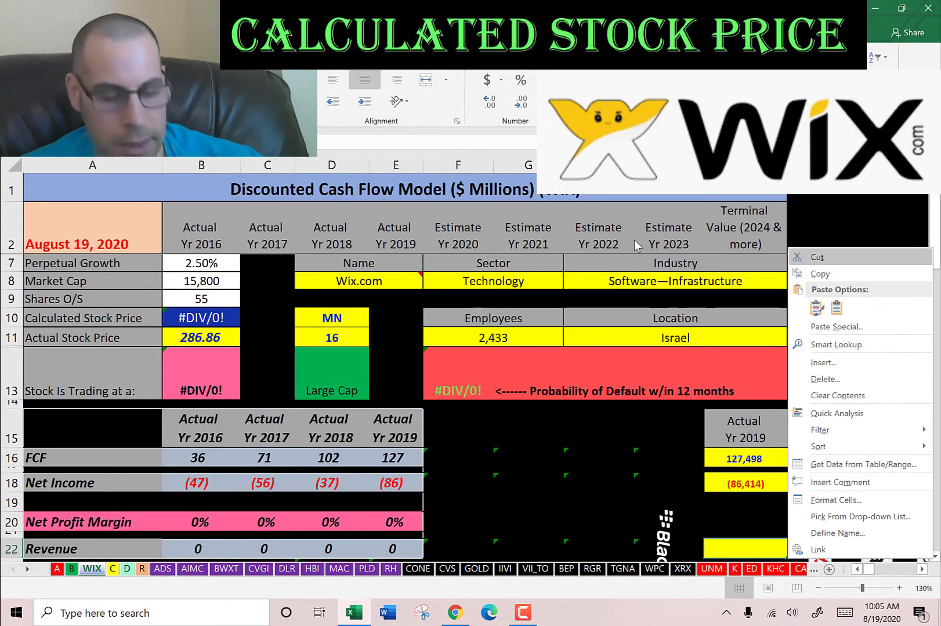
pyautogui.press('s')
pyautogui.press('Return')
pyautogui.scroll(-1, 634, 240)
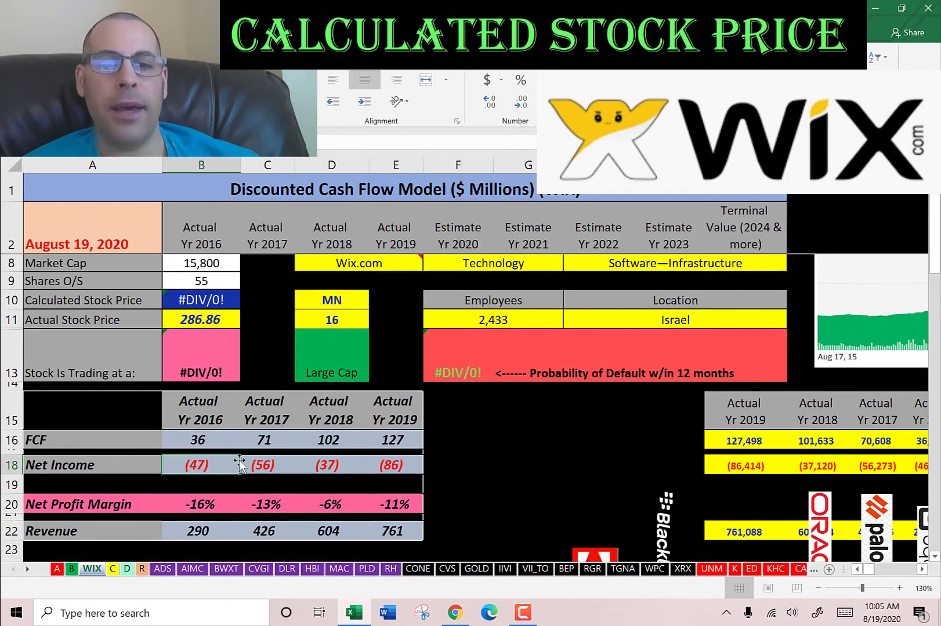
pyautogui.click(196, 473)
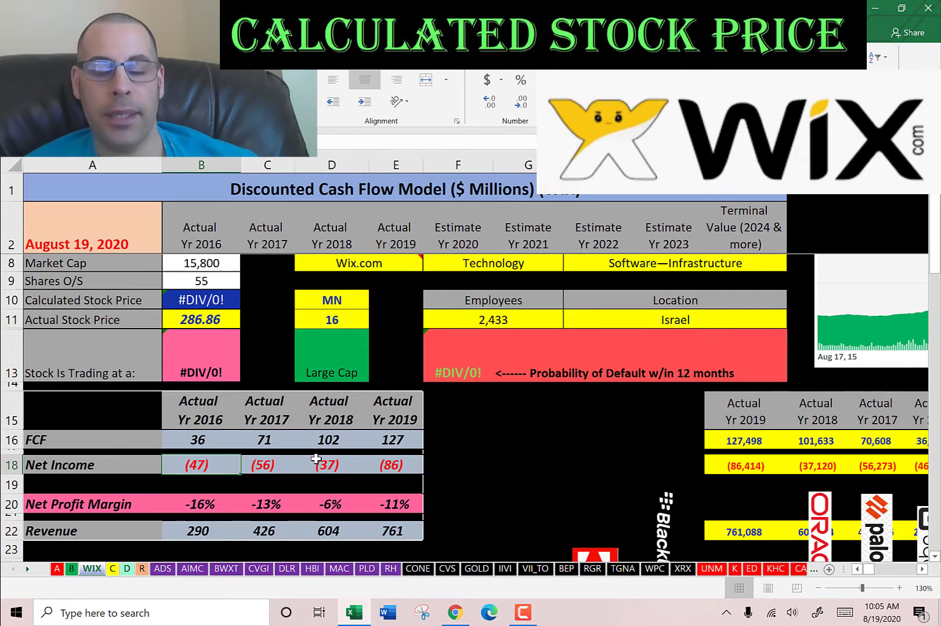
pyautogui.scroll(-2, 325, 341)
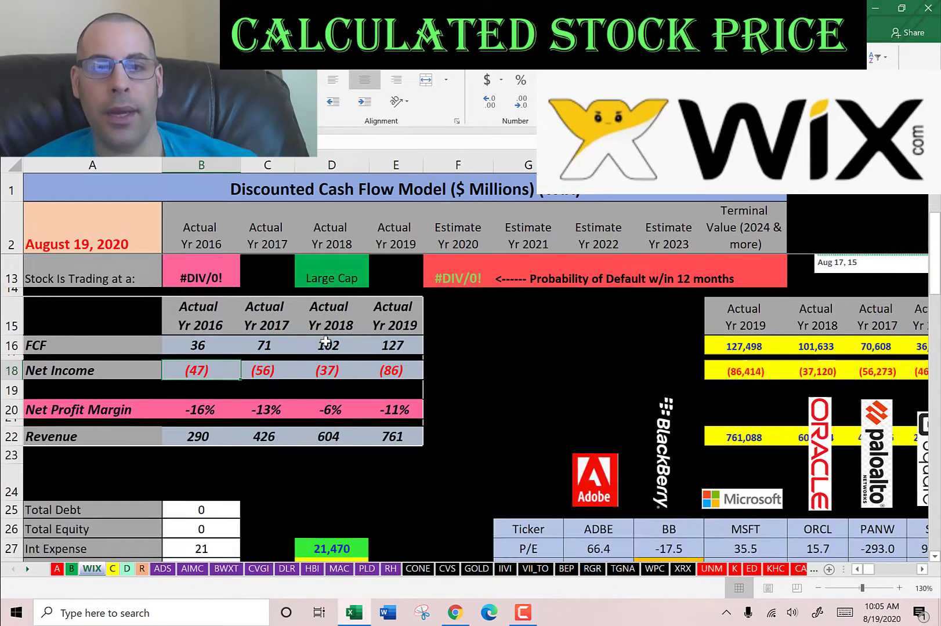
pyautogui.click(200, 403)
pyautogui.click(264, 402)
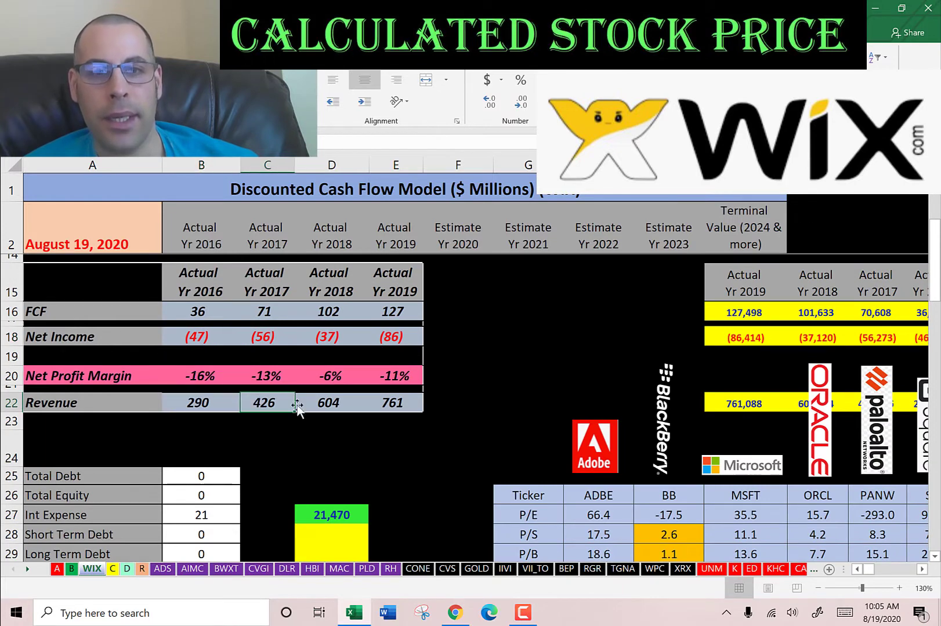
pyautogui.click(322, 404)
pyautogui.click(375, 406)
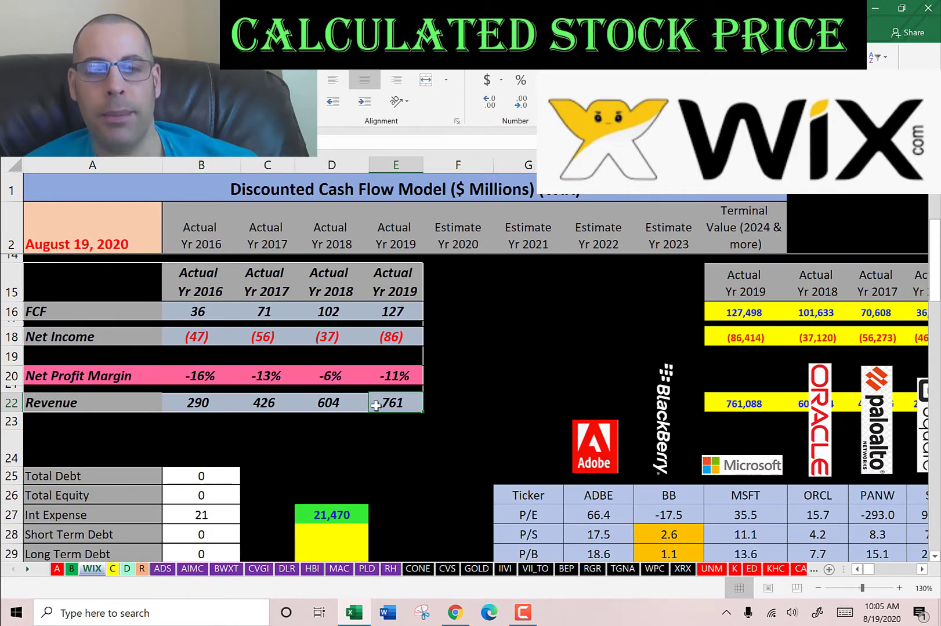
pyautogui.scroll(-3, 316, 351)
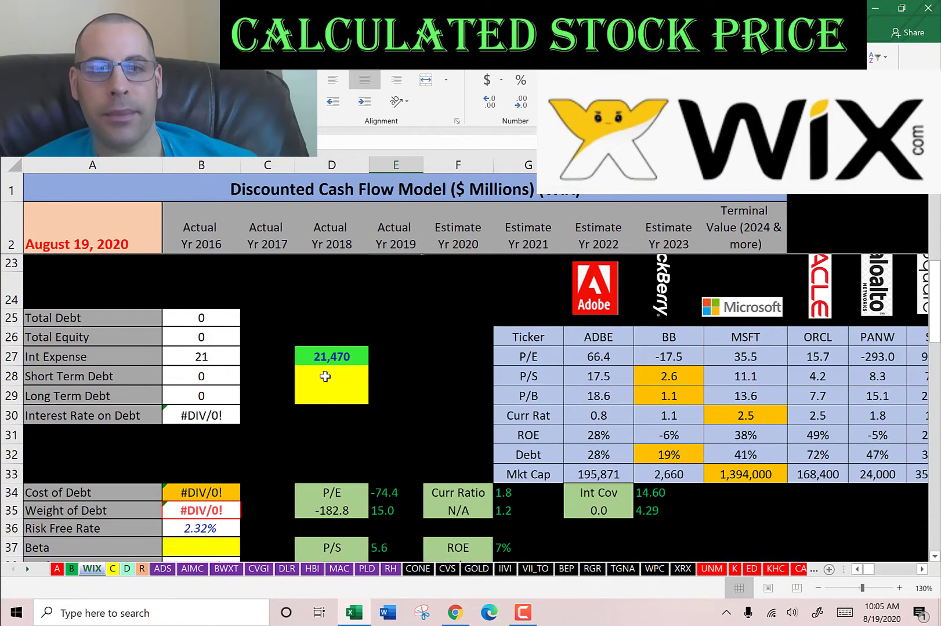
pyautogui.click(330, 375)
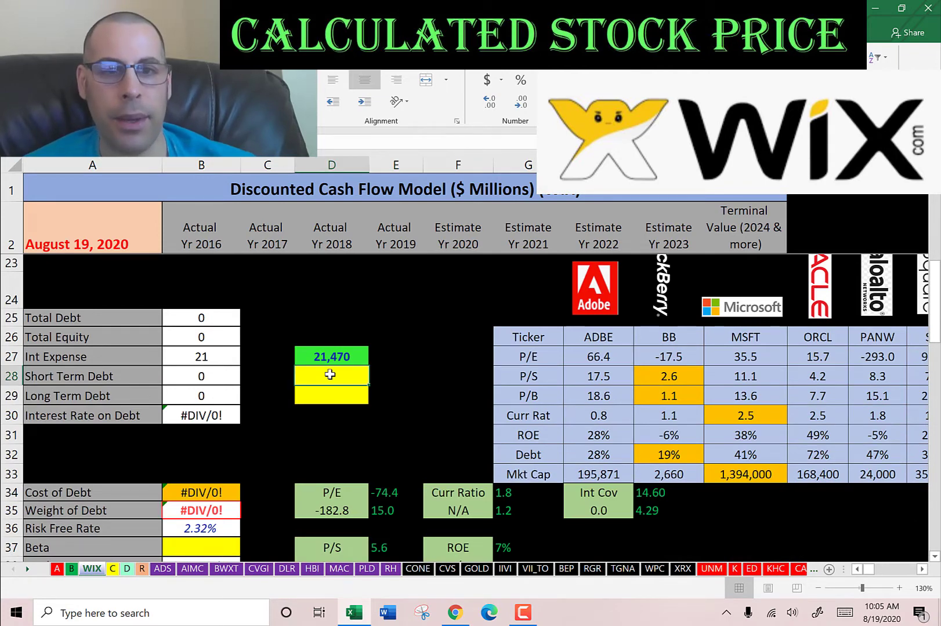
# - Show Yahoo's balance sheet with the liabilities breakdown expanded to reach long-term debt
pyautogui.hotkey('alt', 'Tab')
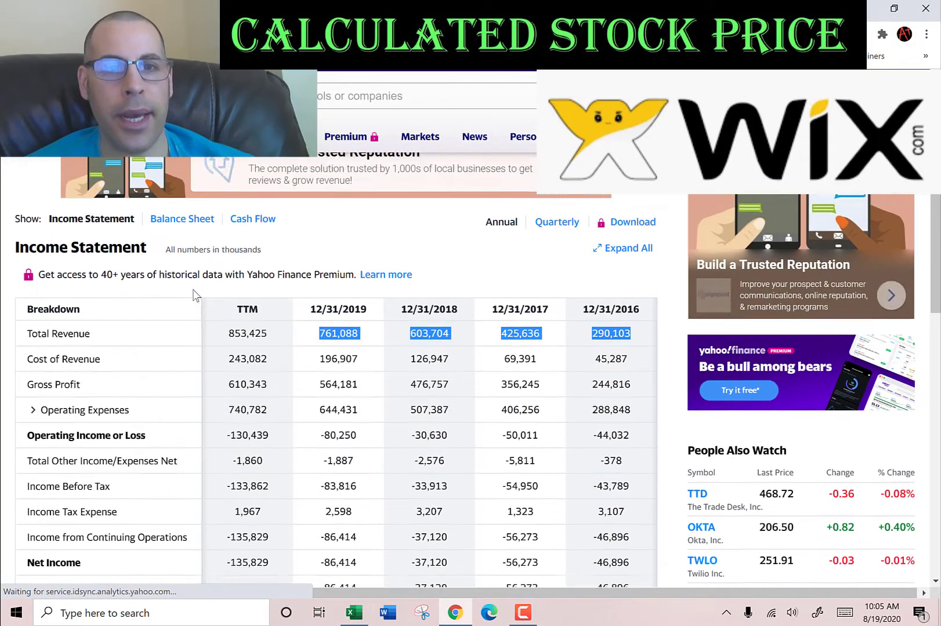
pyautogui.click(181, 237)
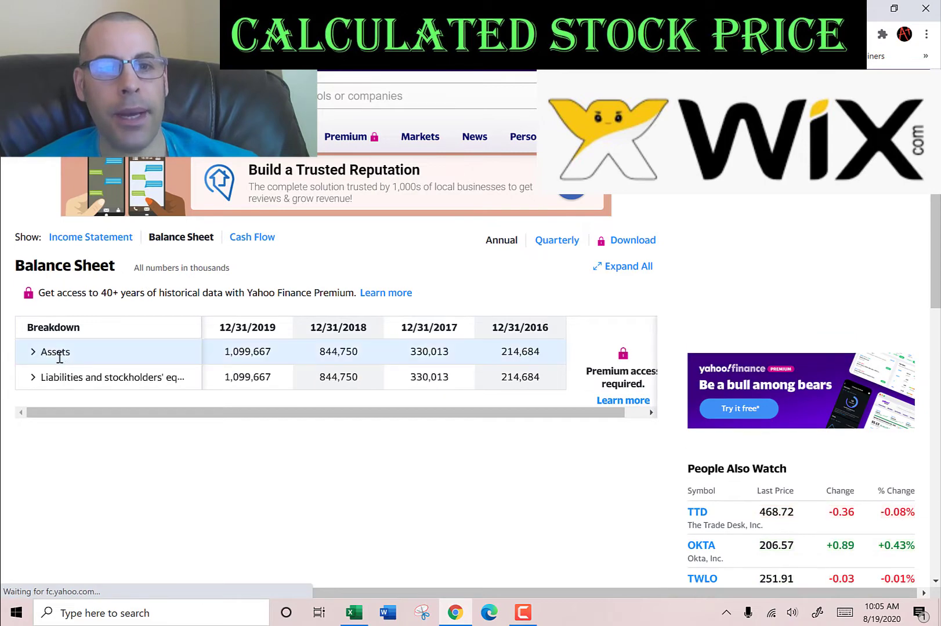
pyautogui.click(35, 376)
pyautogui.scroll(-2, 46, 279)
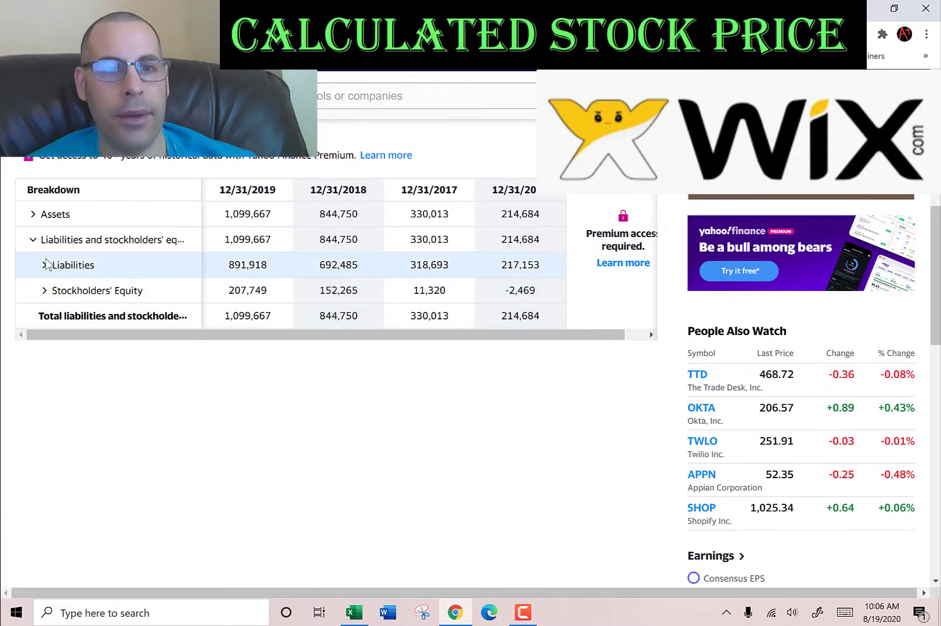
pyautogui.click(45, 264)
pyautogui.click(55, 316)
pyautogui.click(56, 291)
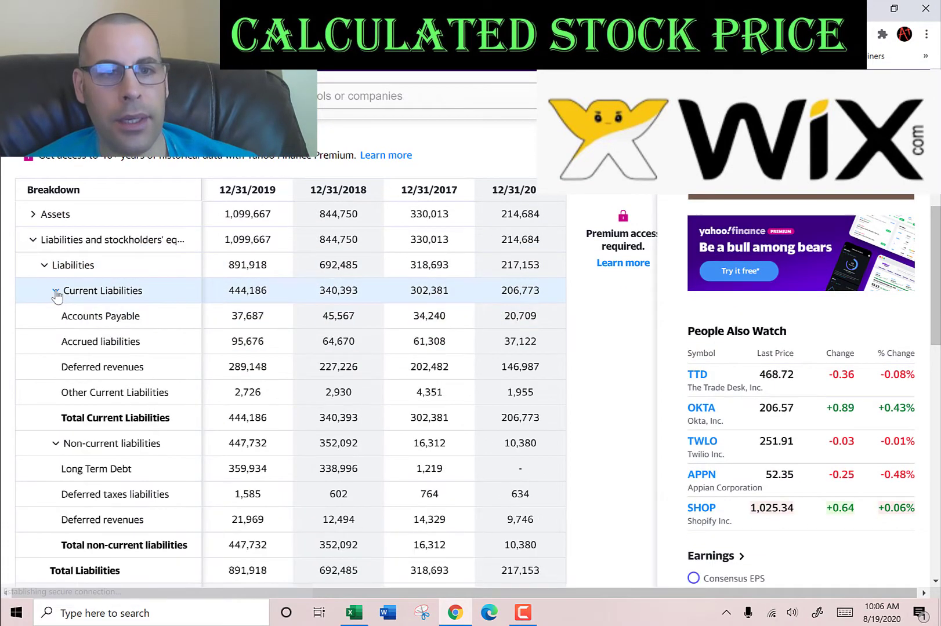
pyautogui.scroll(-2, 183, 348)
# - Enter 2019 long-term debt of 359934 in D29, giving a 5.96% interest rate
pyautogui.doubleClick(254, 331)
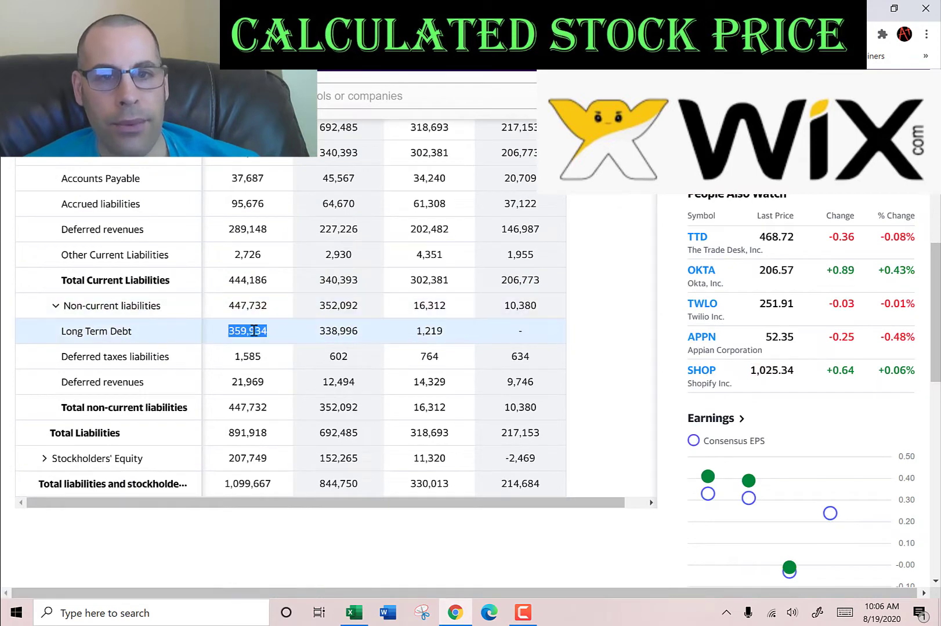
pyautogui.hotkey('alt', 'Tab')
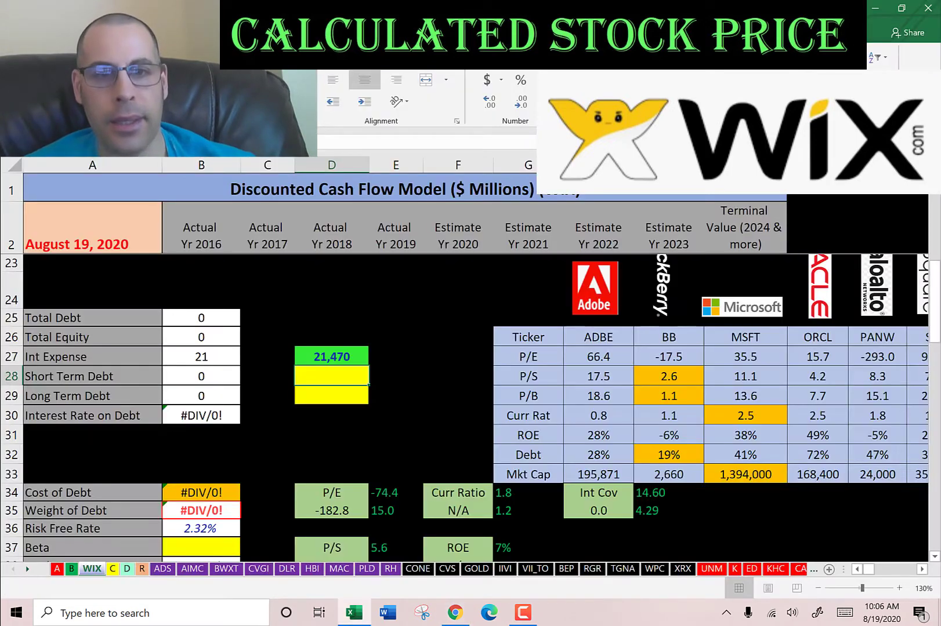
pyautogui.press('Down')
pyautogui.write('359934')
pyautogui.press('Return')
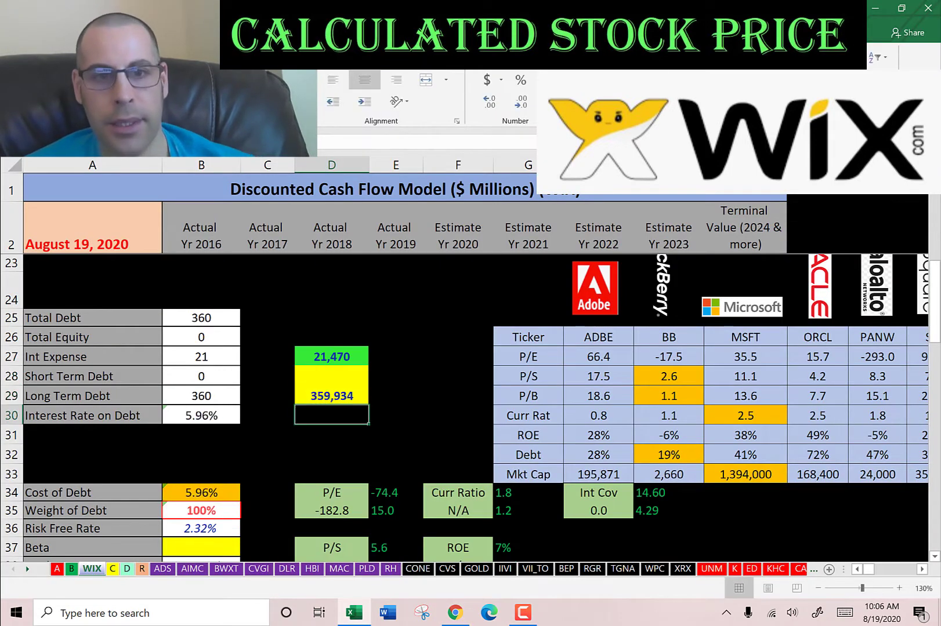
pyautogui.press('Left')
pyautogui.press('Left')
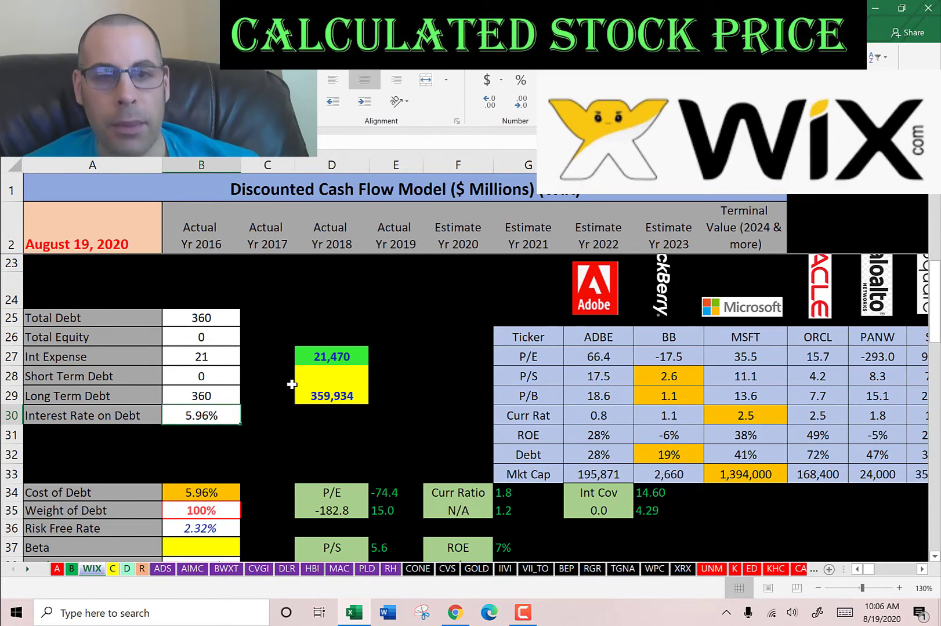
pyautogui.scroll(-2, 199, 356)
pyautogui.click(198, 351)
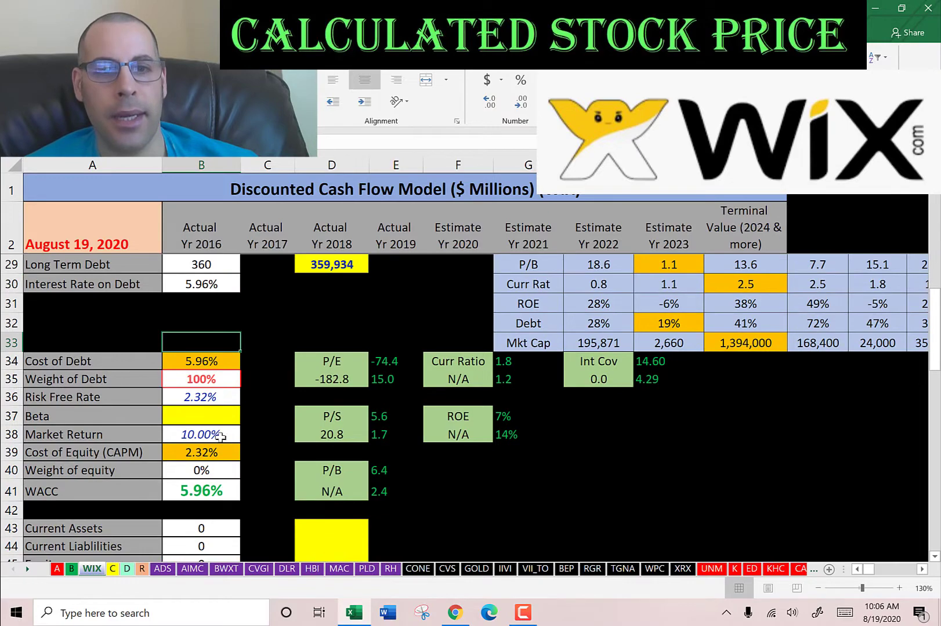
# - Look up Wix's beta of 1.86 on Yahoo Finance's summary page
pyautogui.click(203, 413)
pyautogui.hotkey('alt', 'Tab')
pyautogui.scroll(7, 59, 208)
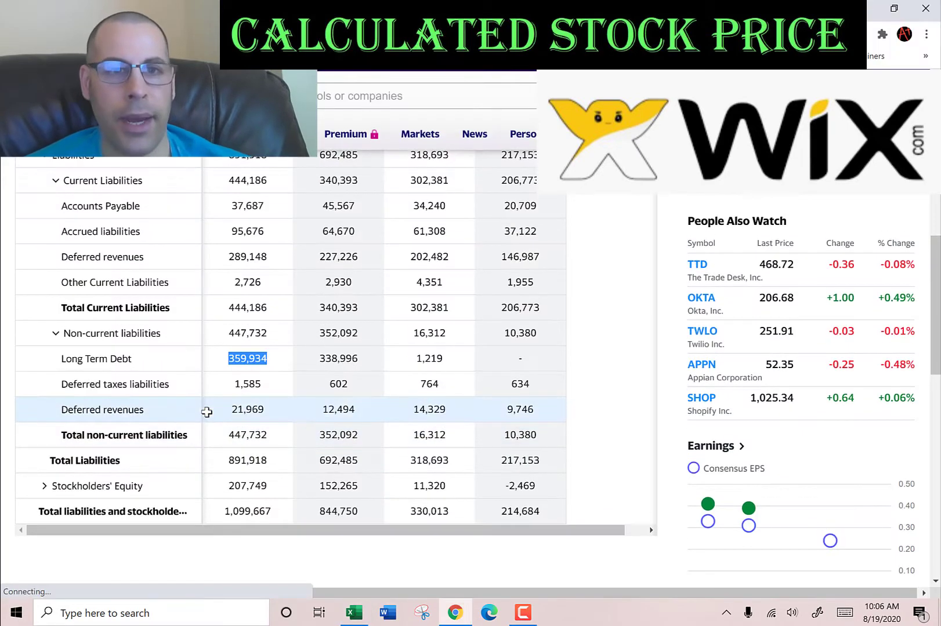
pyautogui.click(60, 206)
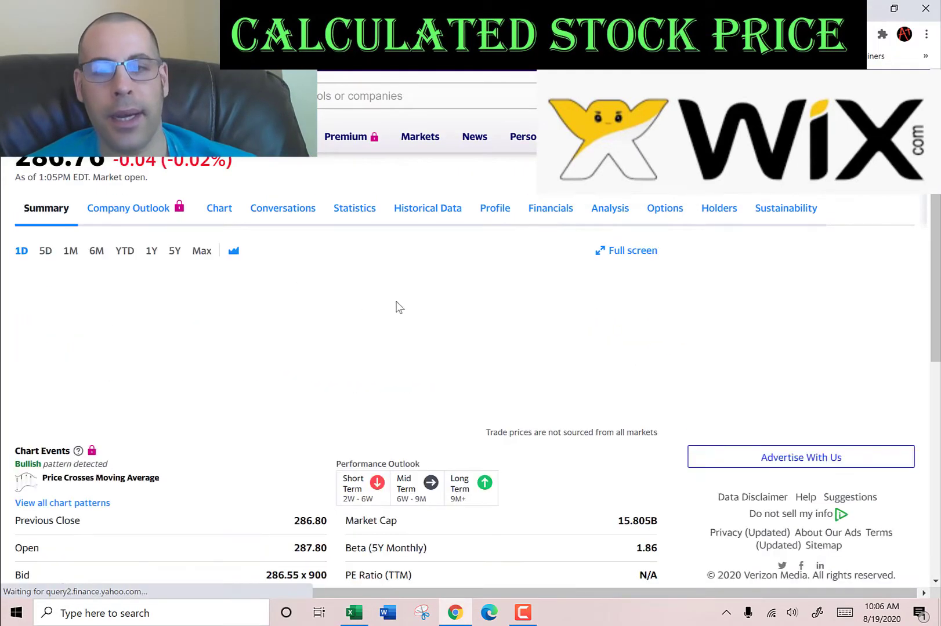
pyautogui.scroll(-4, 554, 311)
pyautogui.doubleClick(643, 341)
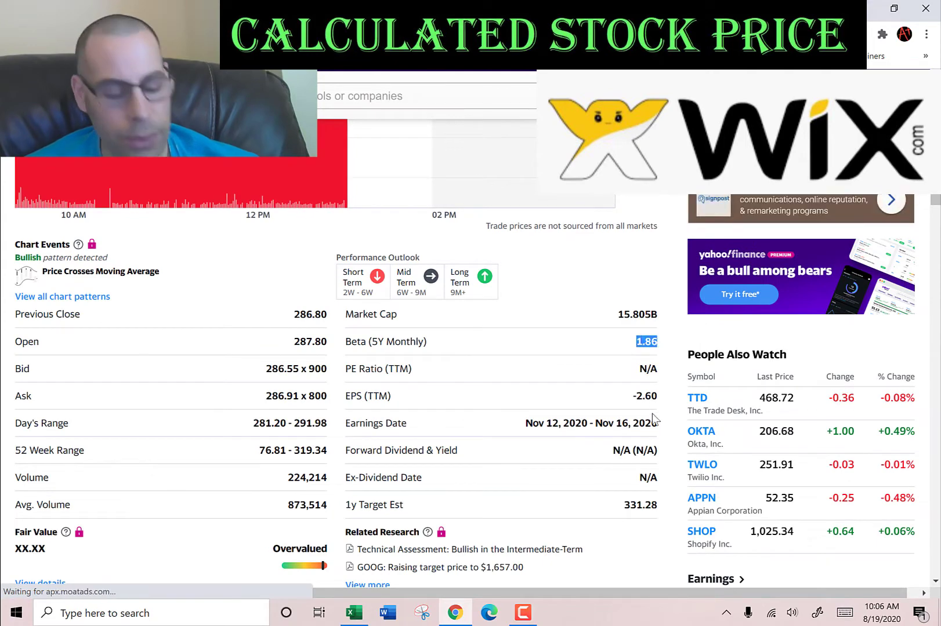
# - Enter beta 1.86 in B37, raising the cost of equity to 16.60%
pyautogui.hotkey('alt', 'Tab')
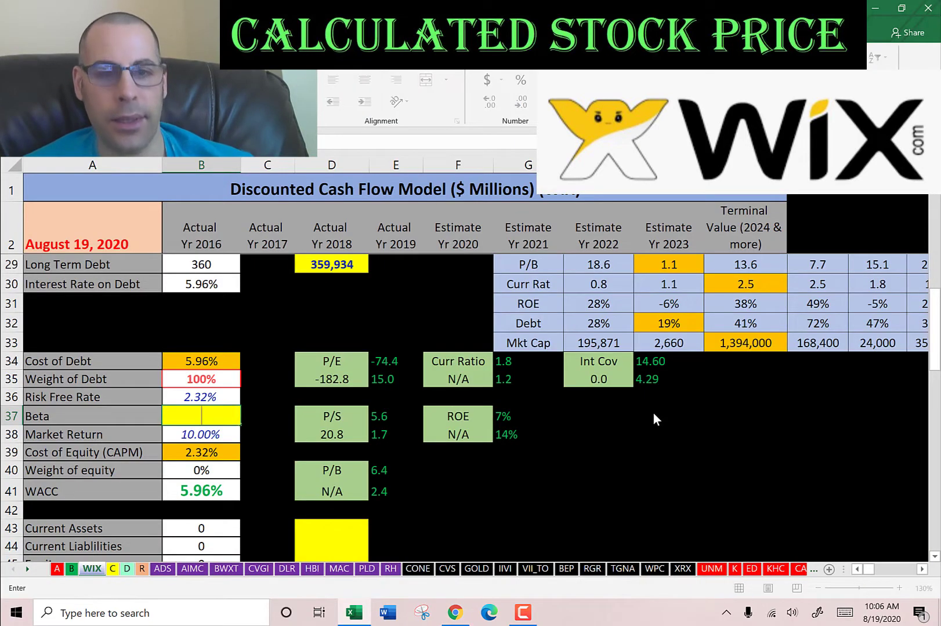
pyautogui.write('1.86')
pyautogui.press('Return')
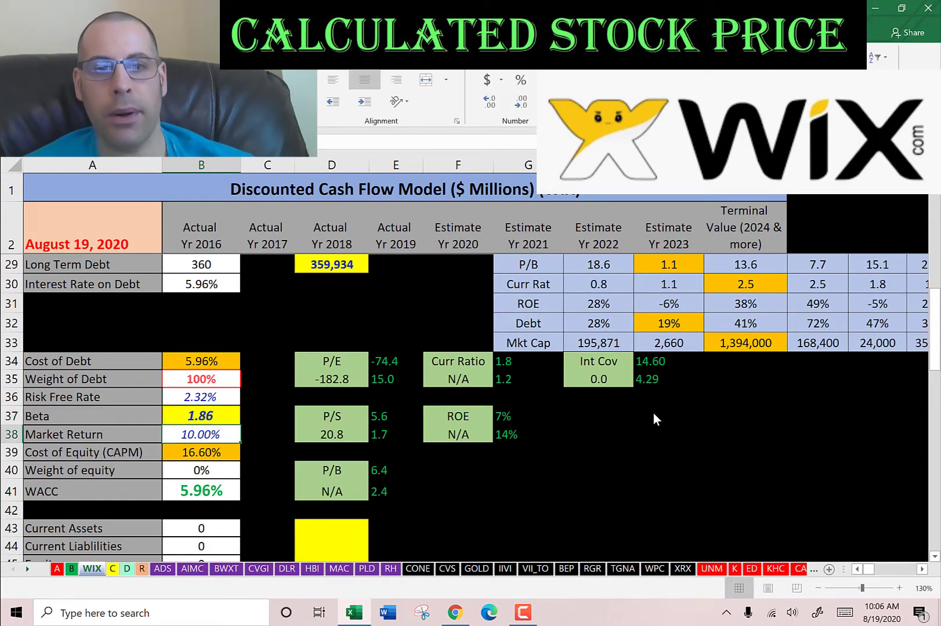
pyautogui.press('Down')
pyautogui.press('Right')
pyautogui.press('Down')
pyautogui.press('Down')
pyautogui.press('Down')
pyautogui.press('Down')
pyautogui.press('Down')
pyautogui.press('Down')
pyautogui.press('Down')
pyautogui.press('Down')
pyautogui.press('Down')
pyautogui.press('Down')
pyautogui.press('Down')
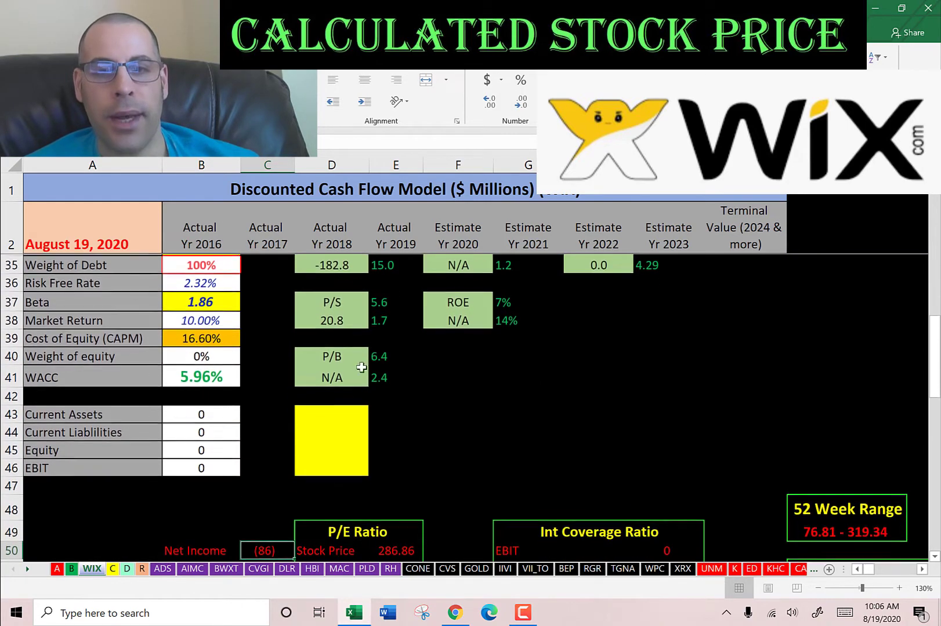
pyautogui.click(343, 412)
pyautogui.hotkey('alt', 'Tab')
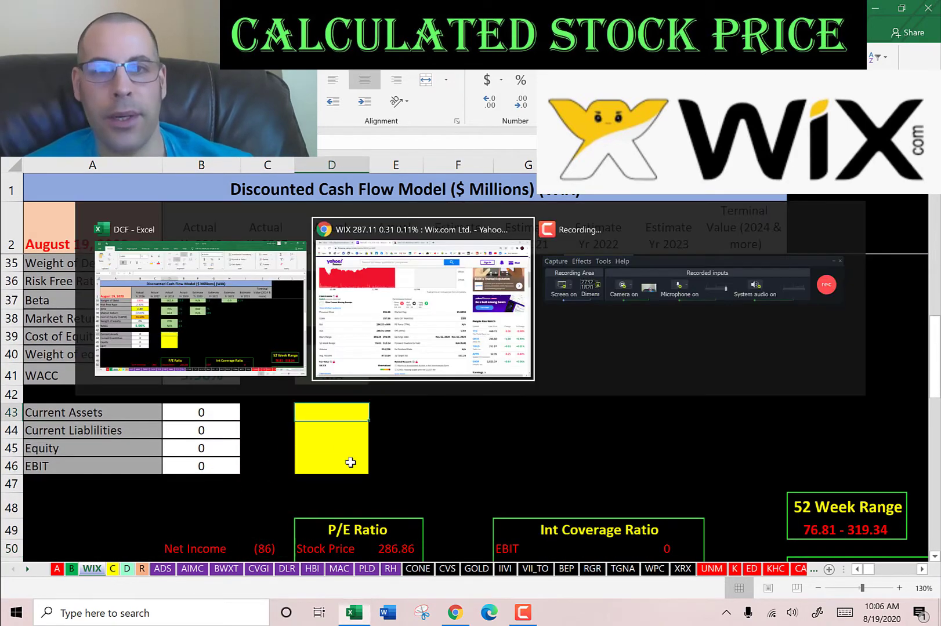
# - Paste Wix's 2019 current assets of 763,847 into D43
pyautogui.scroll(5, 445, 313)
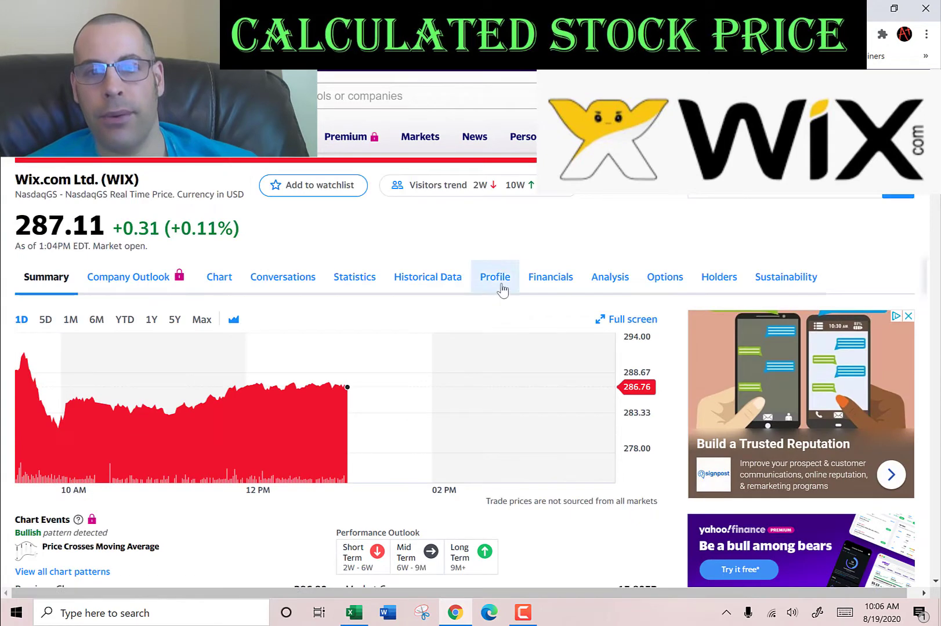
pyautogui.click(539, 286)
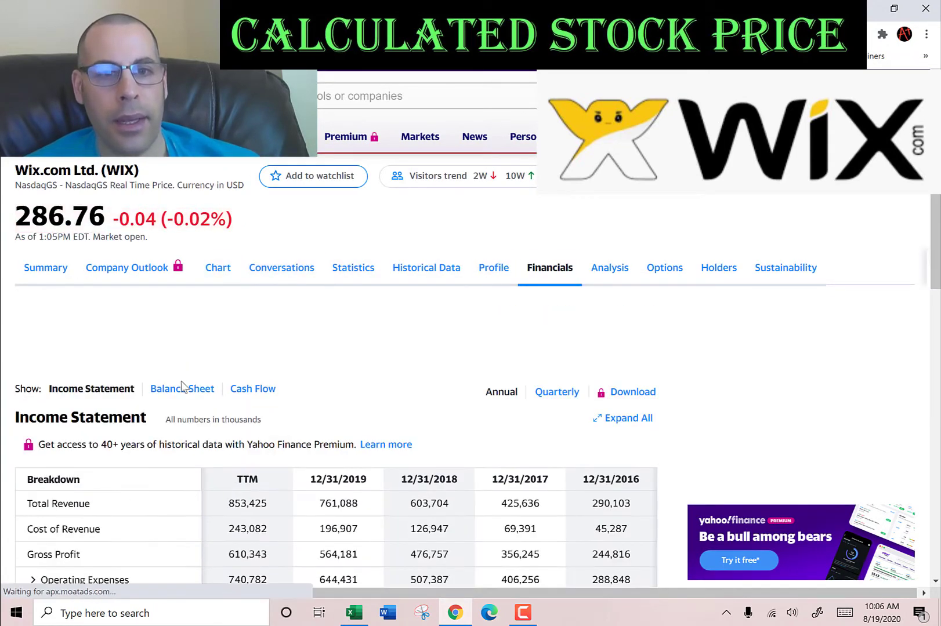
pyautogui.click(182, 388)
pyautogui.scroll(-3, 93, 290)
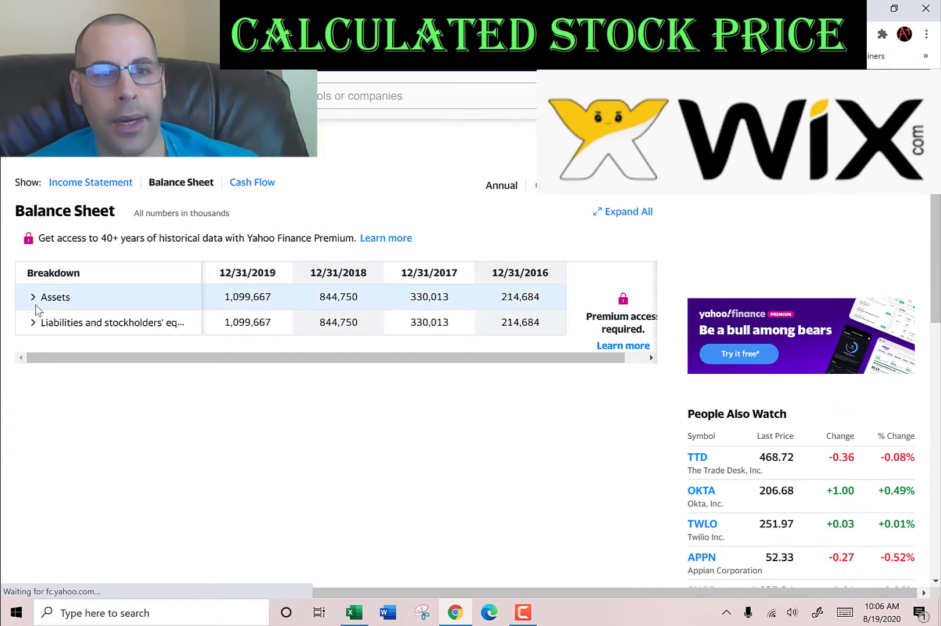
pyautogui.click(34, 298)
pyautogui.click(47, 323)
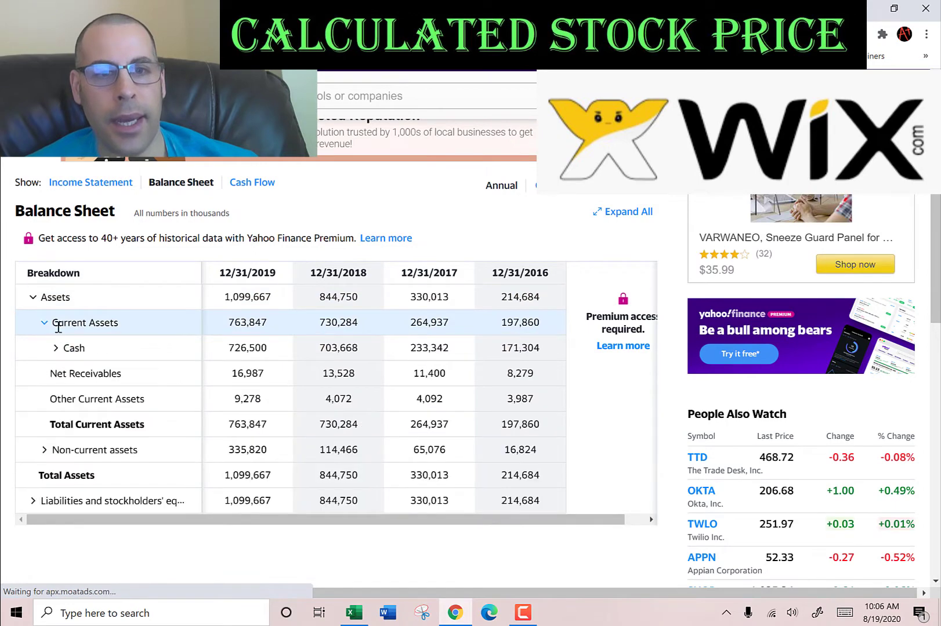
pyautogui.doubleClick(252, 319)
pyautogui.hotkey('ctrl', 'c')
pyautogui.hotkey('alt', 'Tab')
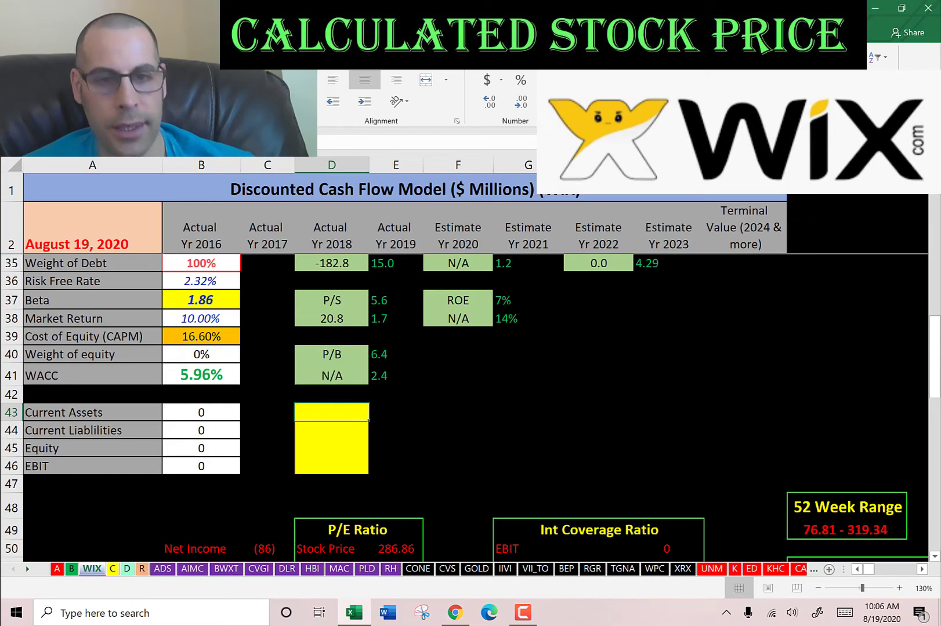
pyautogui.hotkey('ctrl', 'v')
pyautogui.hotkey('alt', 'Tab')
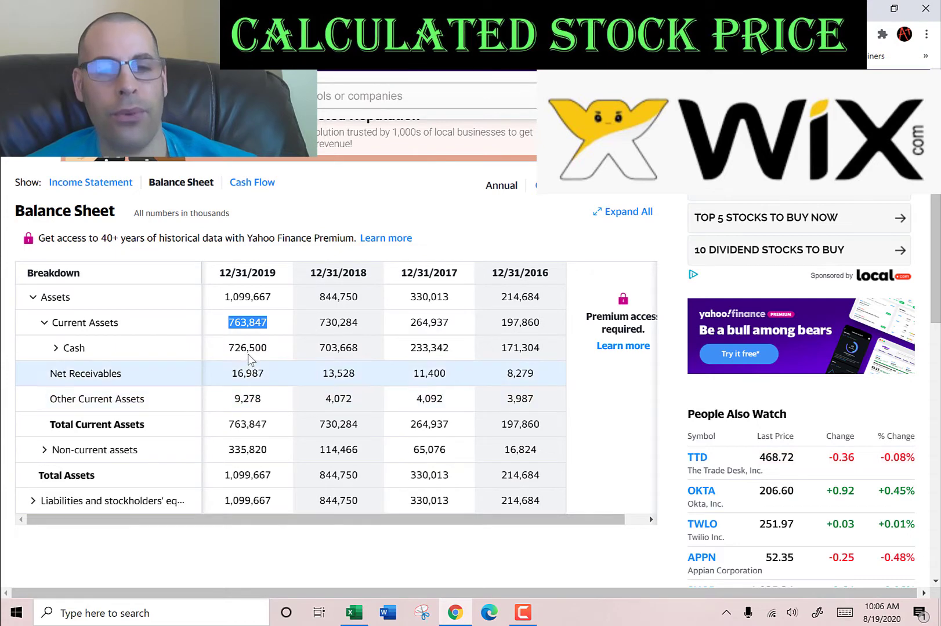
# - Paste Wix's 2019 current liabilities of 444,186 into D44
pyautogui.scroll(-3, 244, 325)
pyautogui.click(33, 295)
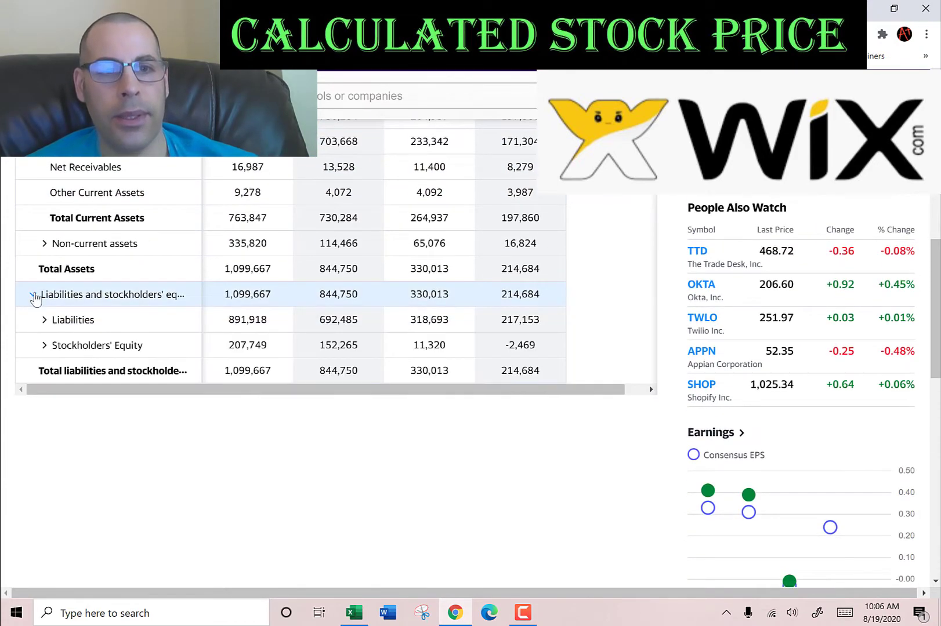
pyautogui.click(45, 320)
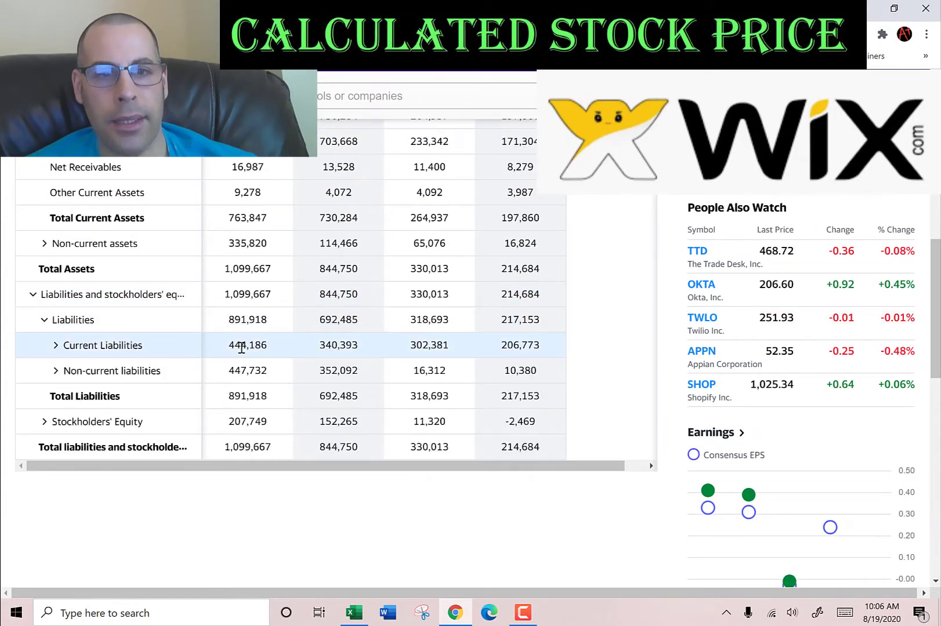
pyautogui.doubleClick(241, 346)
pyautogui.hotkey('ctrl', 'c')
pyautogui.hotkey('alt', 'Tab')
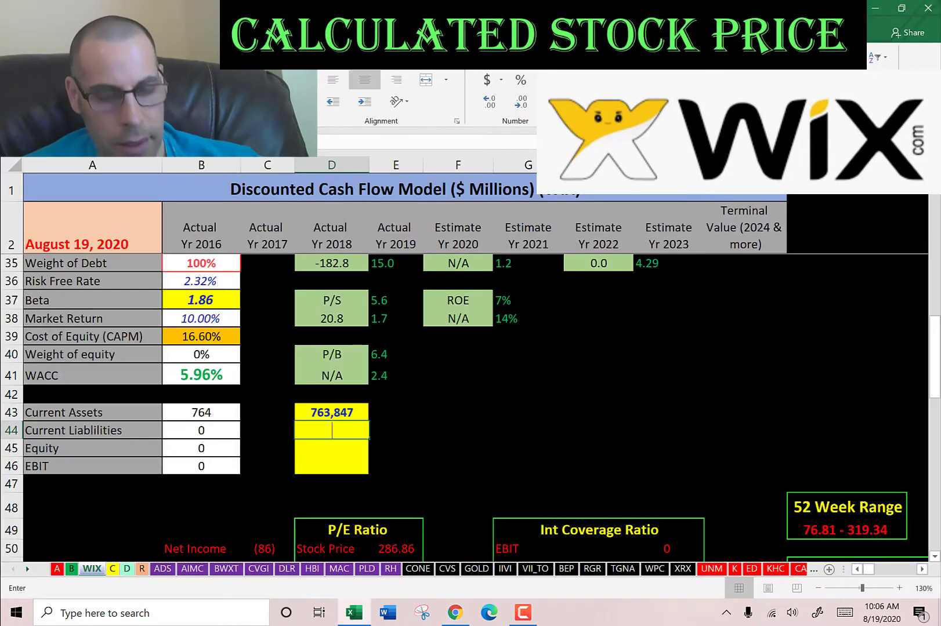
pyautogui.hotkey('ctrl', 'v')
pyautogui.hotkey('alt', 'Tab')
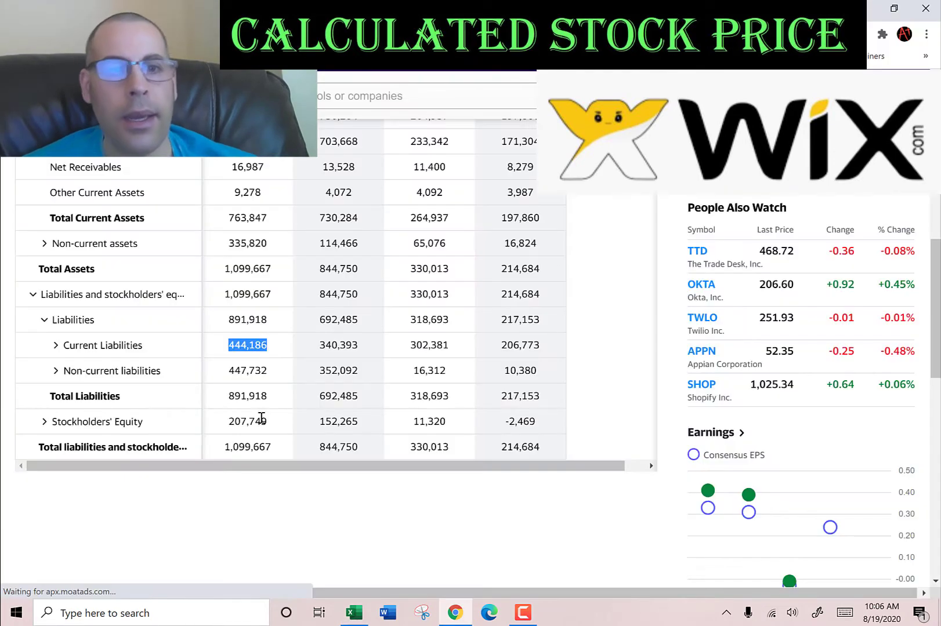
# - Paste Wix's 2019 stockholders' equity of 207,749 into D45
pyautogui.click(57, 345)
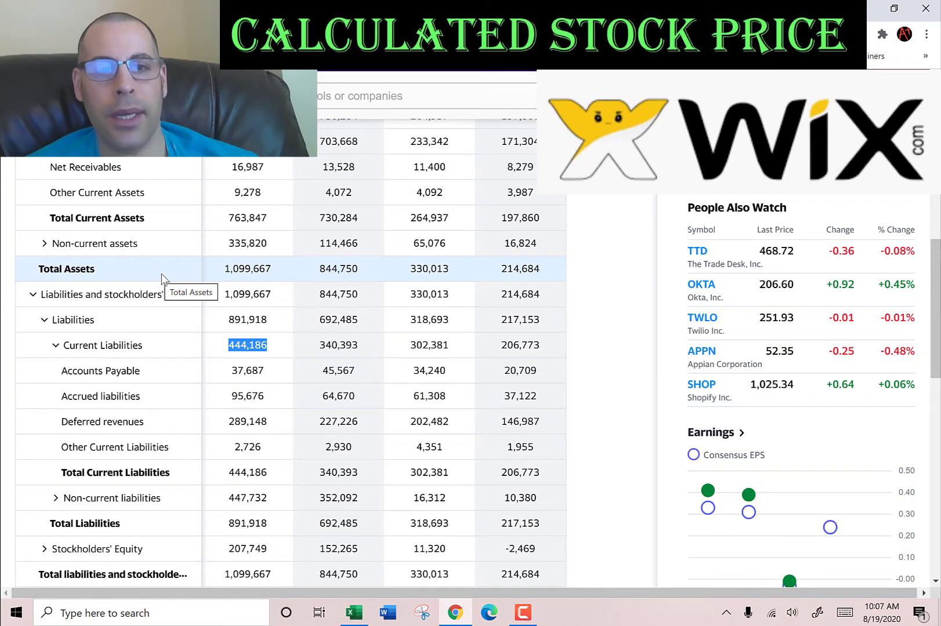
pyautogui.scroll(-3, 158, 273)
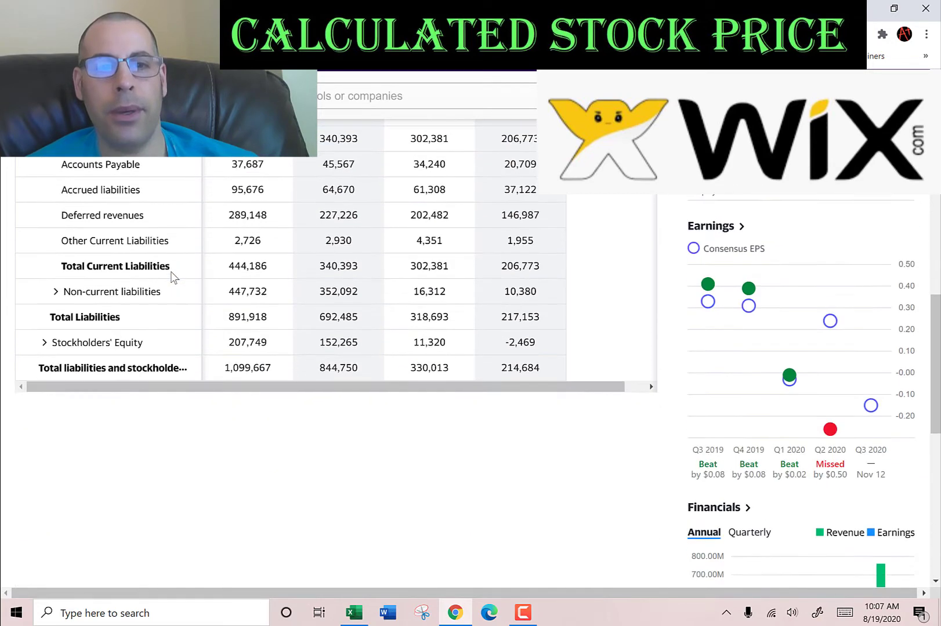
pyautogui.click(43, 343)
pyautogui.doubleClick(242, 341)
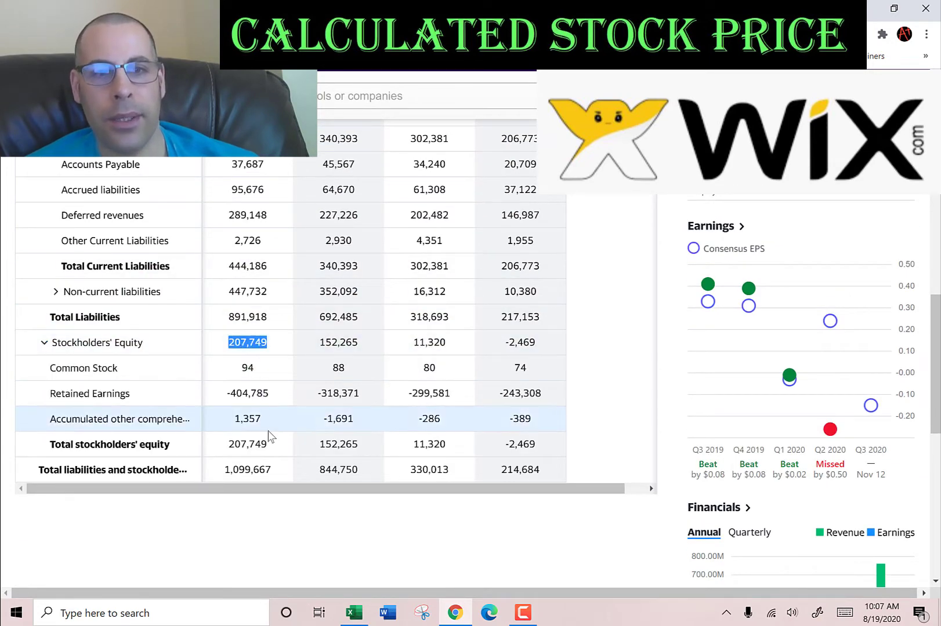
pyautogui.hotkey('alt', 'Tab')
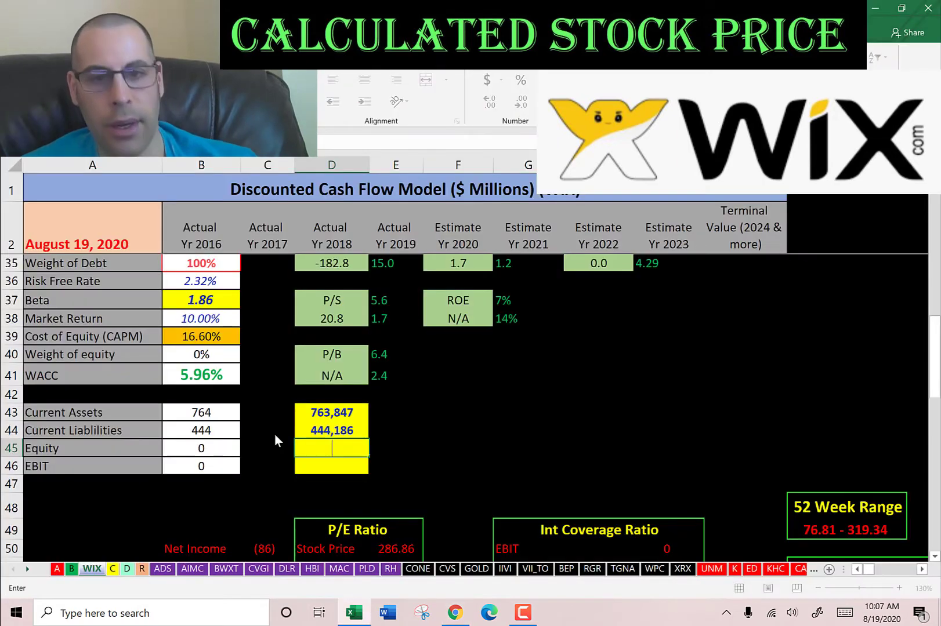
pyautogui.hotkey('ctrl', 'v')
pyautogui.hotkey('alt', 'Tab')
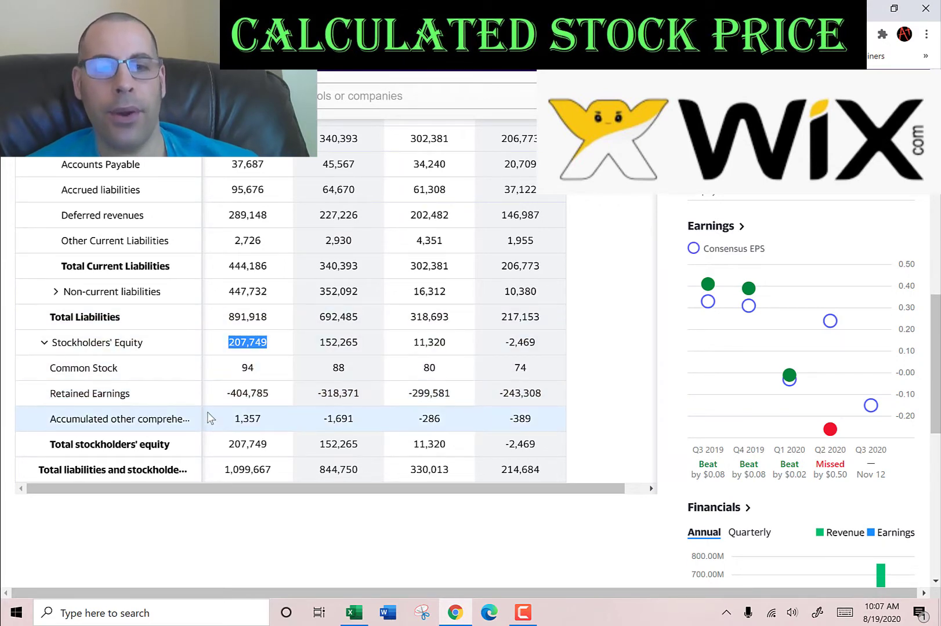
# - Paste the 2019 operating income of -80,250 into EBIT cell D46, making WACC 9.86%
pyautogui.scroll(7, 130, 290)
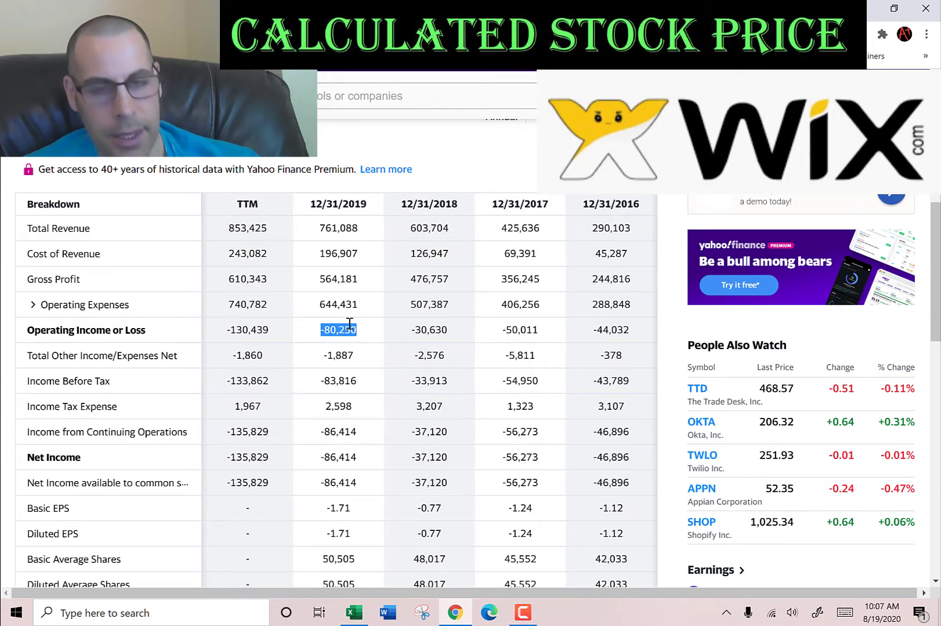
pyautogui.hotkey('alt', 'Tab')
pyautogui.hotkey('ctrl', 'v')
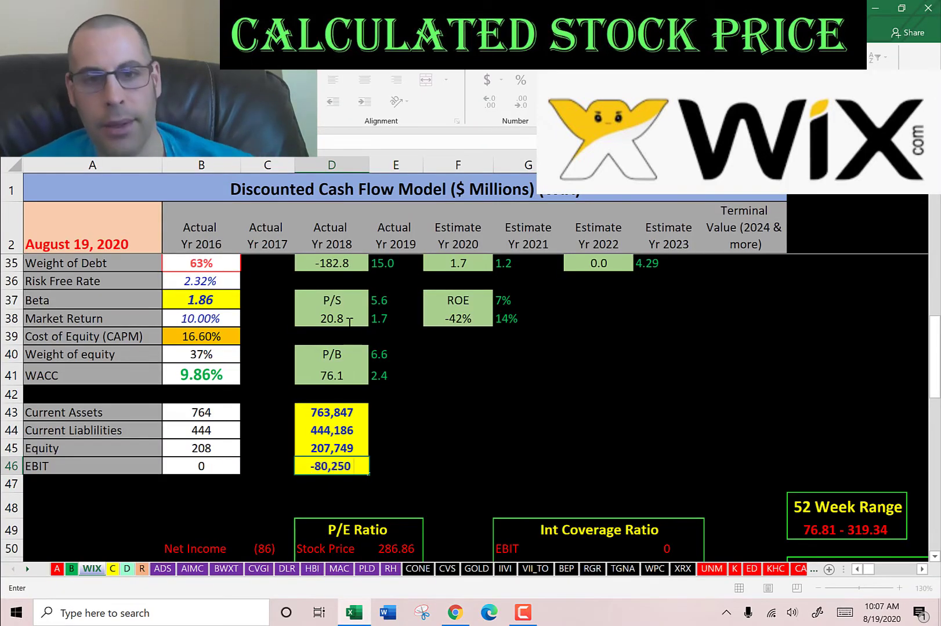
pyautogui.press('Return')
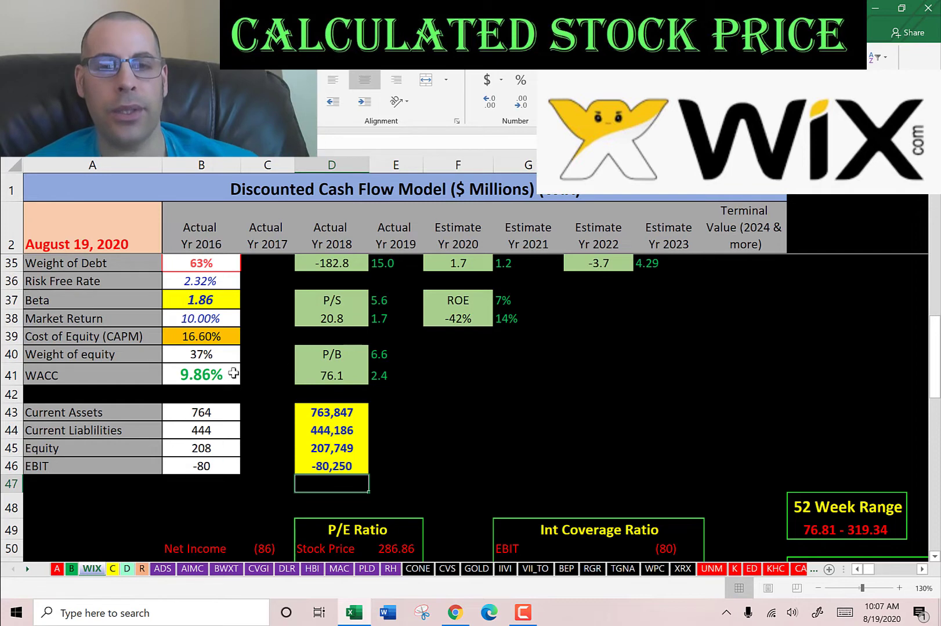
pyautogui.scroll(1, 224, 361)
pyautogui.click(200, 283)
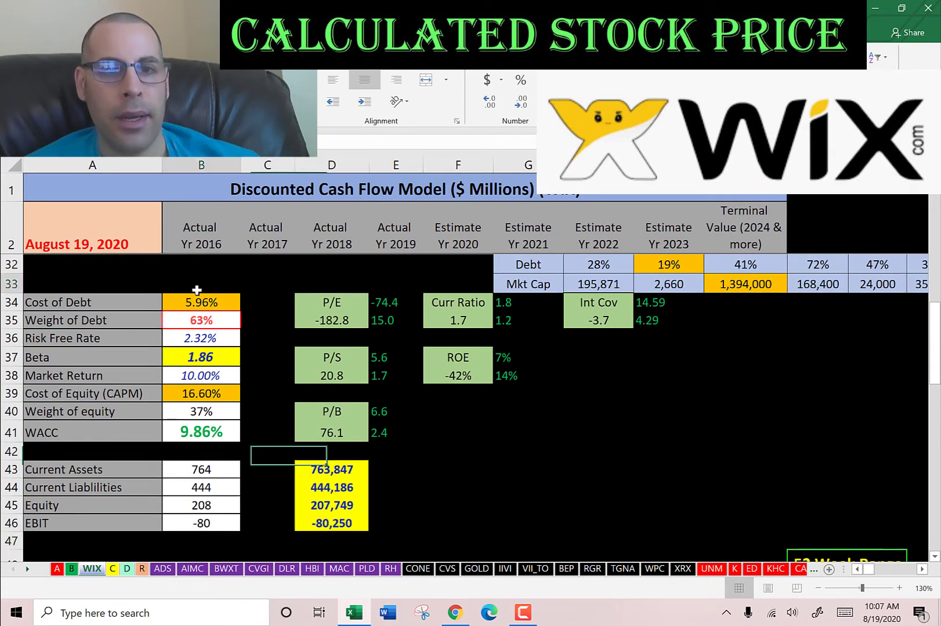
pyautogui.press('Down')
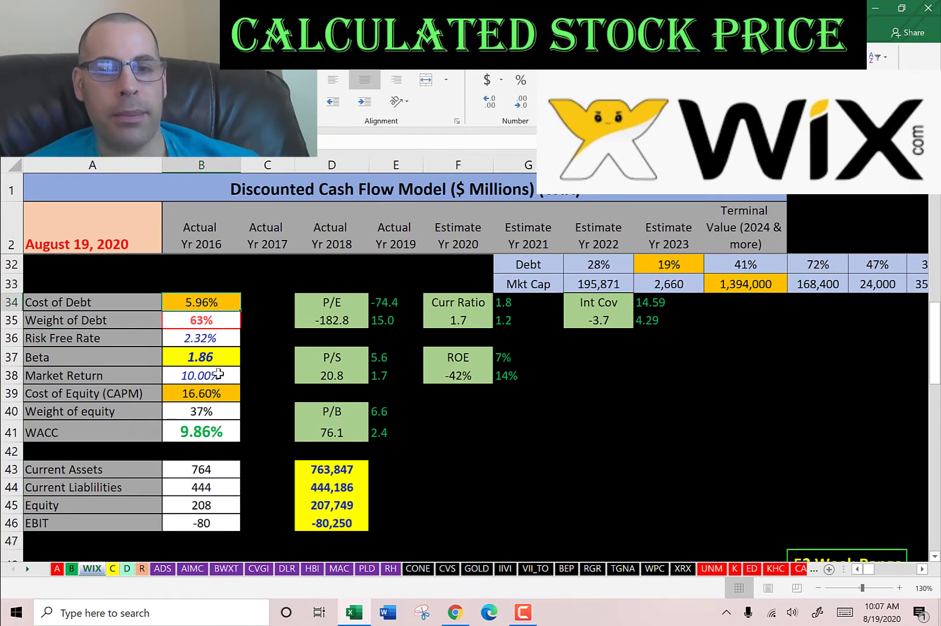
pyautogui.press('Down')
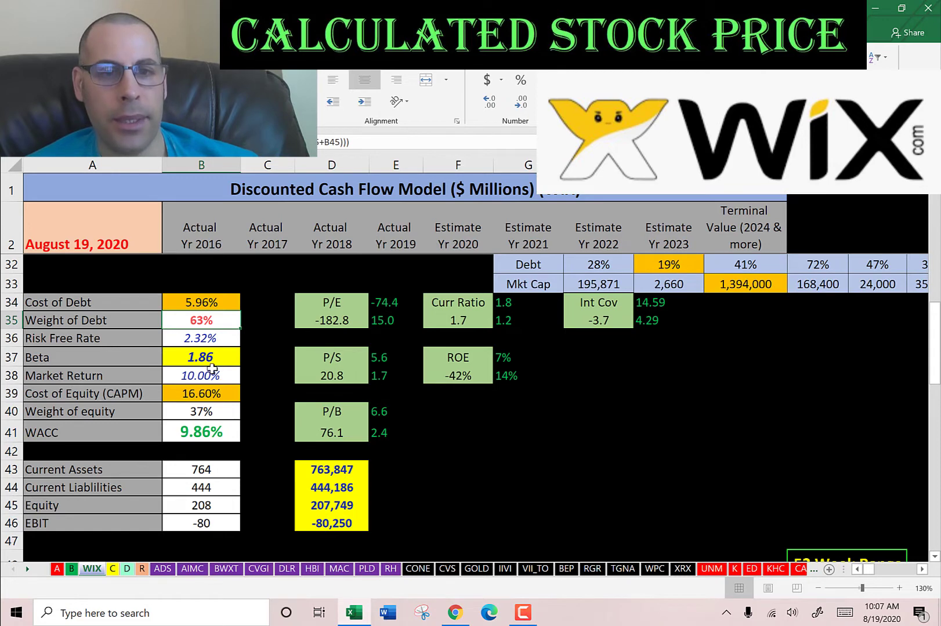
pyautogui.press('Down')
pyautogui.press('Down')
pyautogui.press('Down')
pyautogui.press('Down')
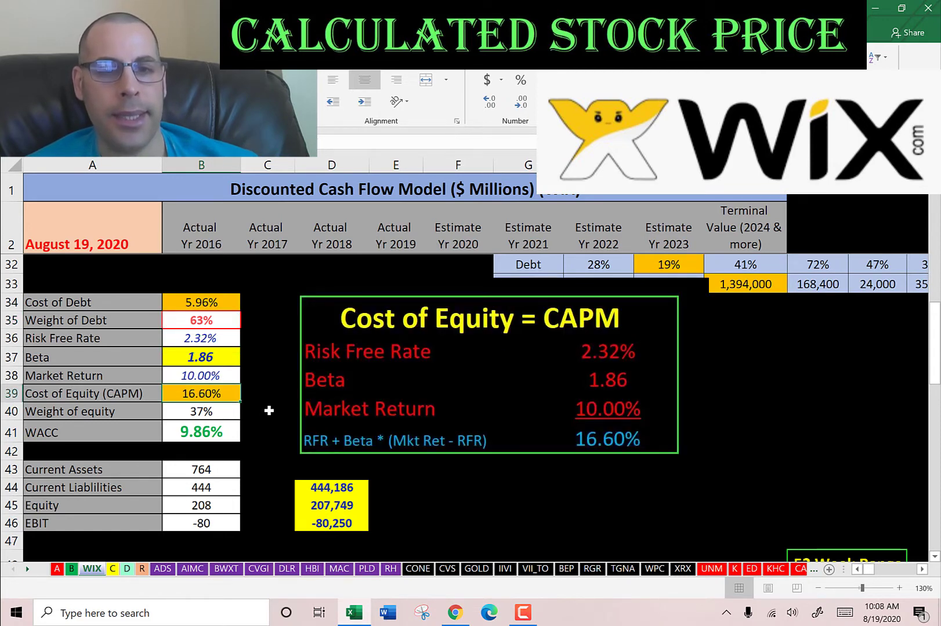
pyautogui.press('Down')
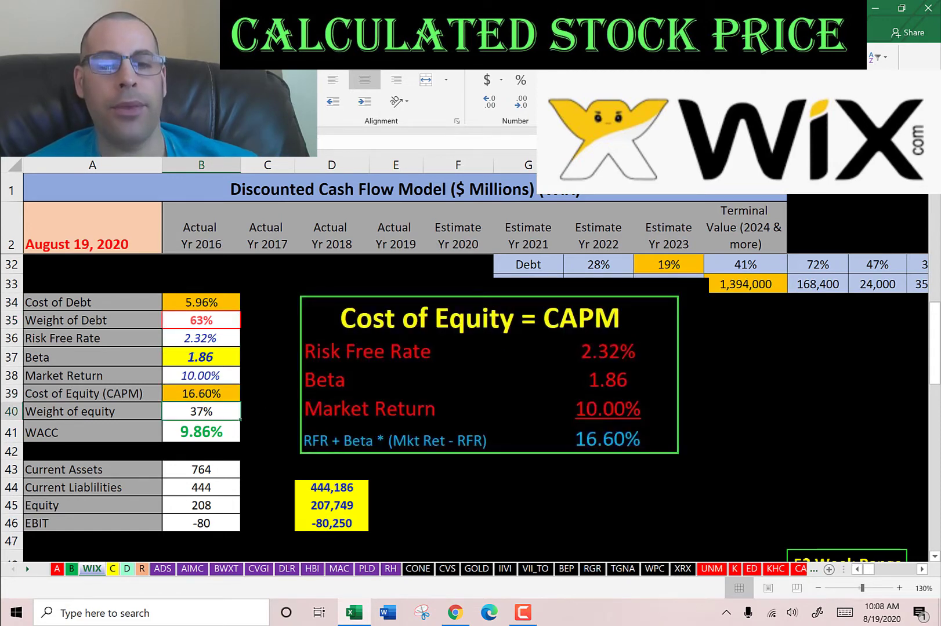
pyautogui.press('Down')
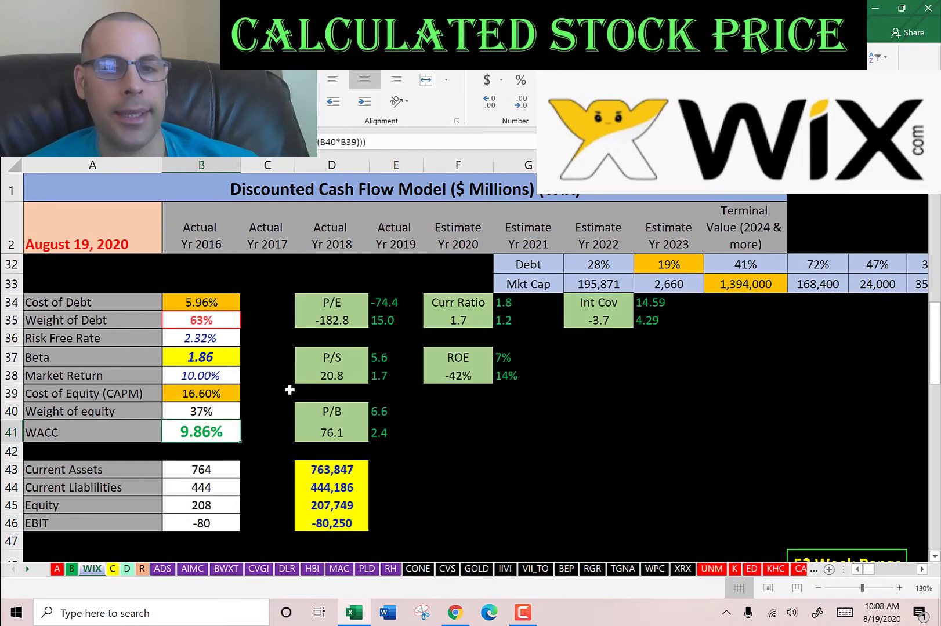
pyautogui.click(230, 307)
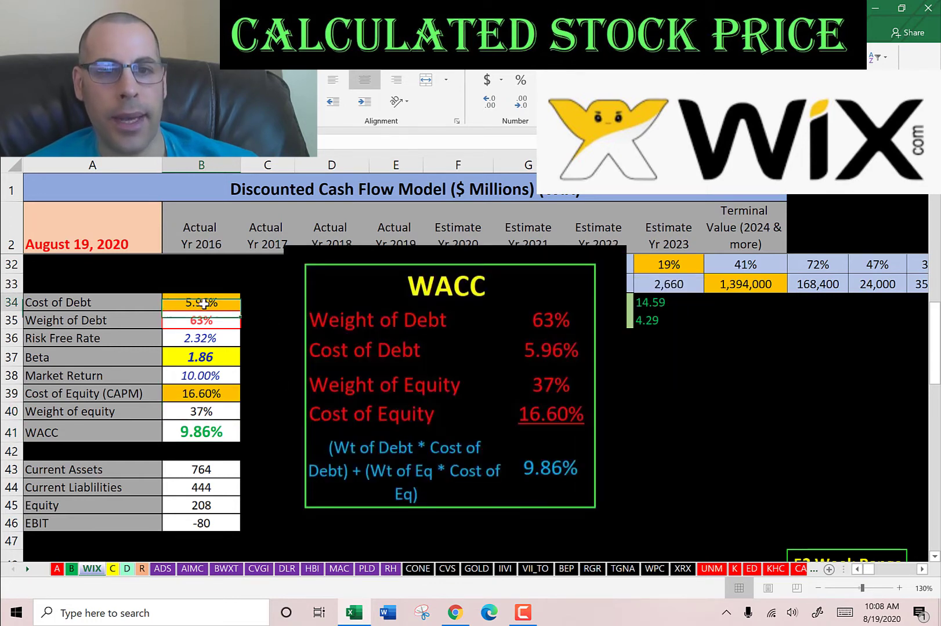
pyautogui.click(183, 394)
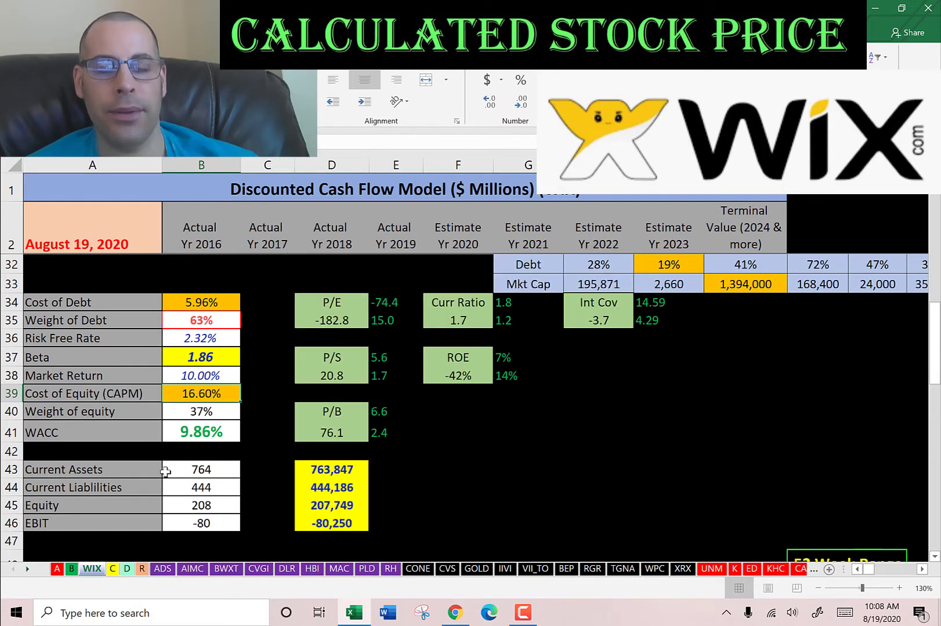
pyautogui.scroll(5, 379, 294)
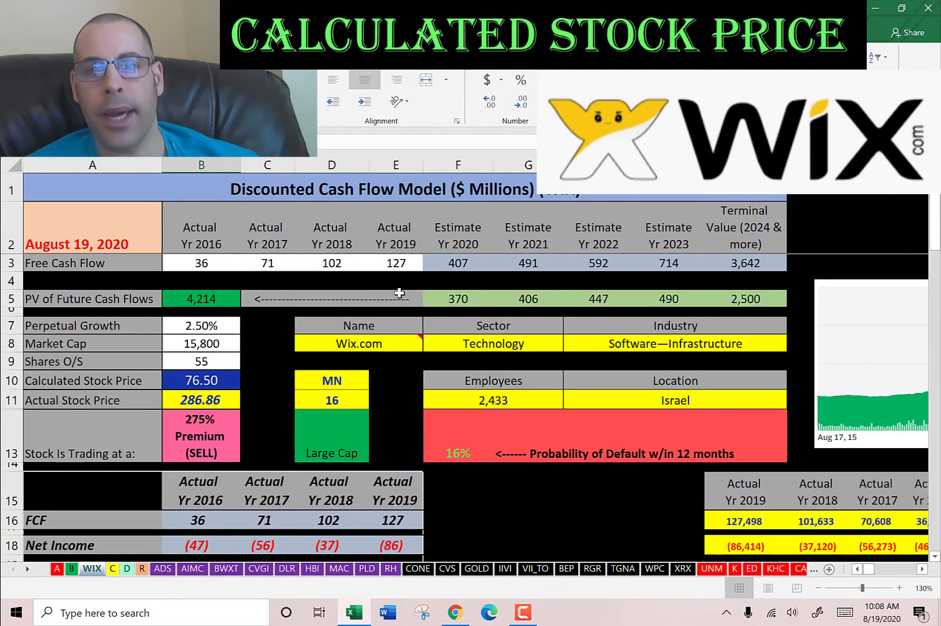
pyautogui.click(456, 267)
pyautogui.press('Right')
pyautogui.press('Right')
pyautogui.press('Right')
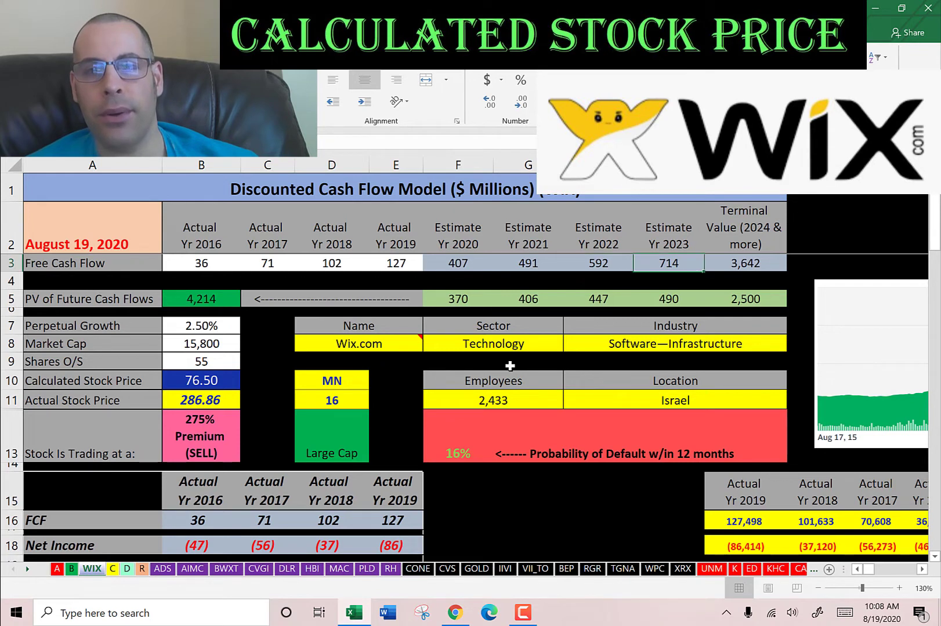
pyautogui.press('Right')
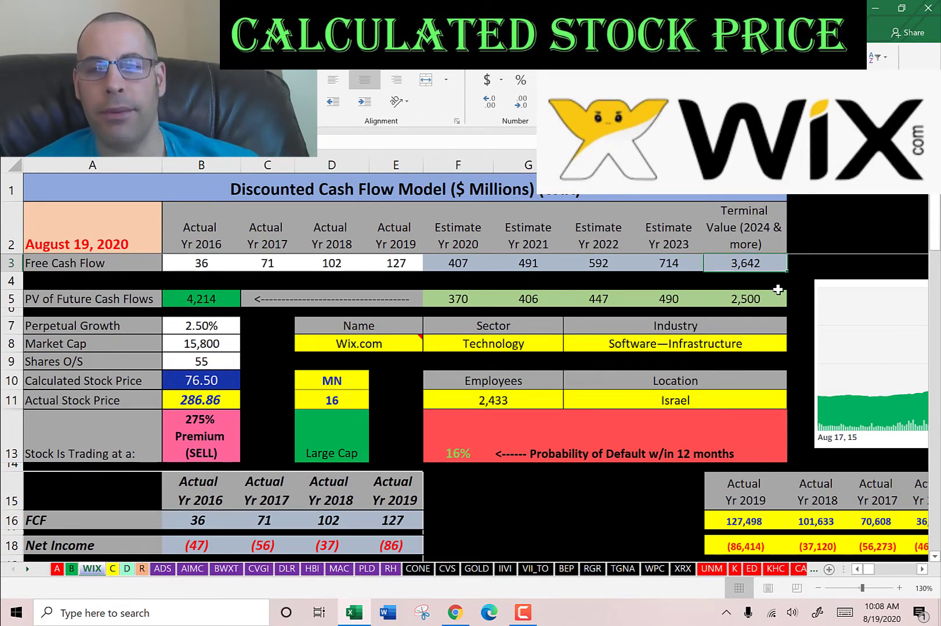
pyautogui.press('Down')
pyautogui.press('Down')
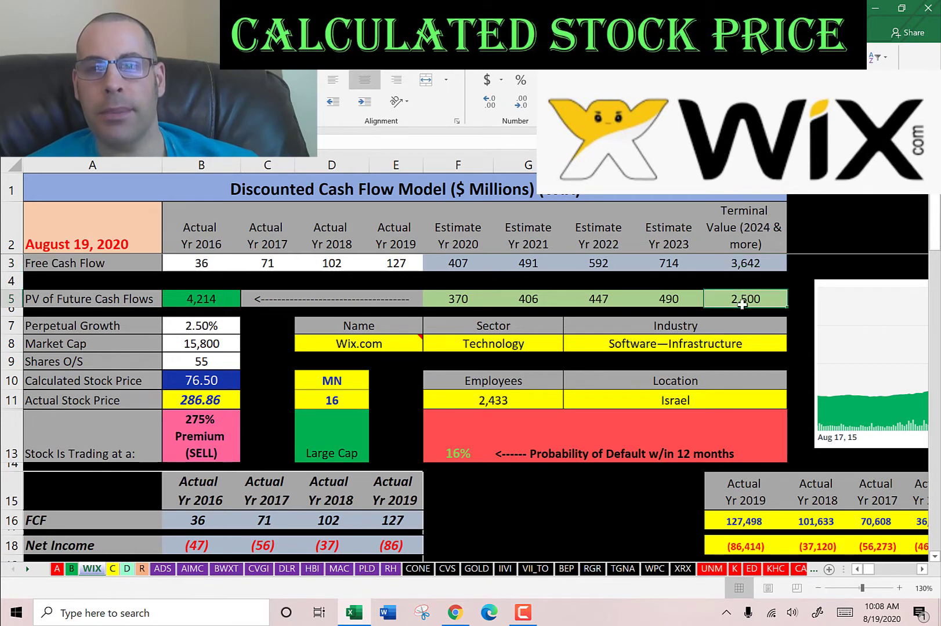
pyautogui.click(668, 296)
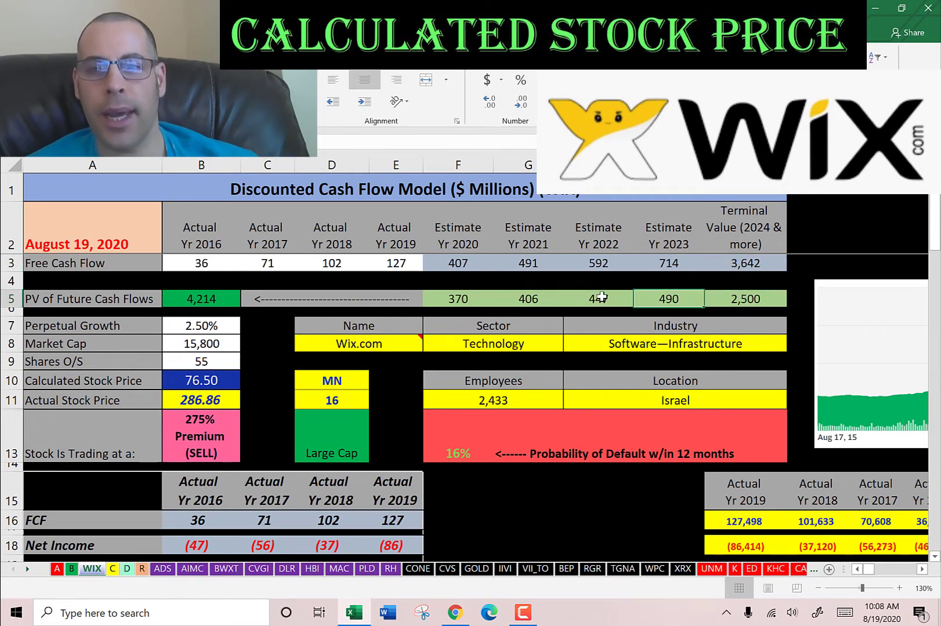
pyautogui.click(599, 296)
pyautogui.click(542, 299)
pyautogui.click(454, 299)
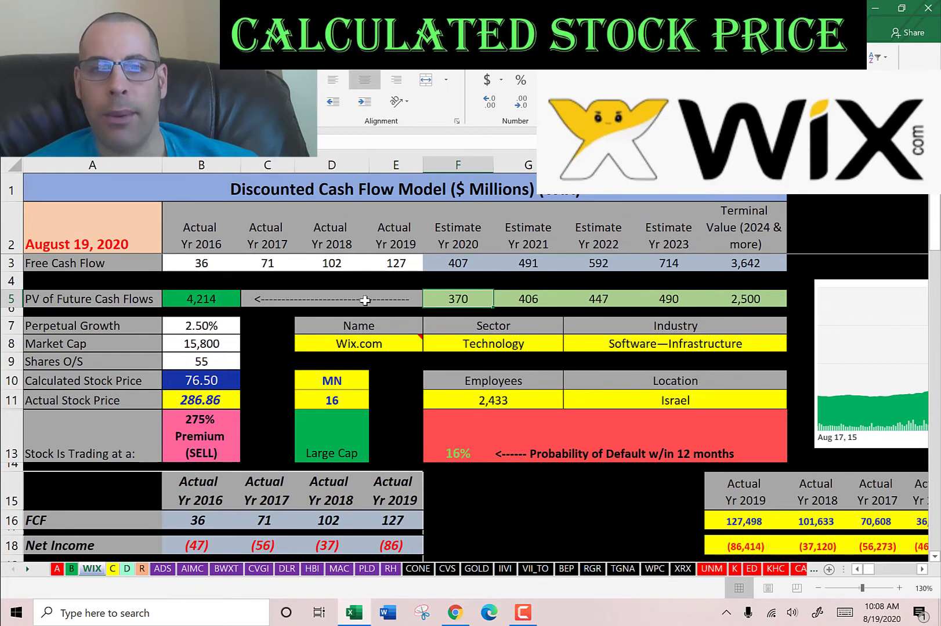
pyautogui.click(222, 299)
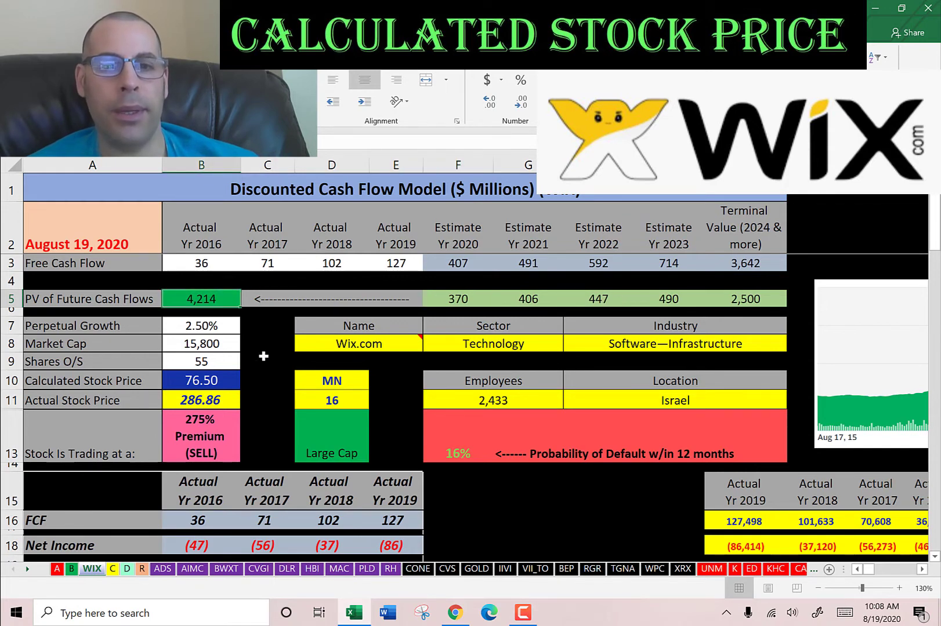
pyautogui.click(200, 357)
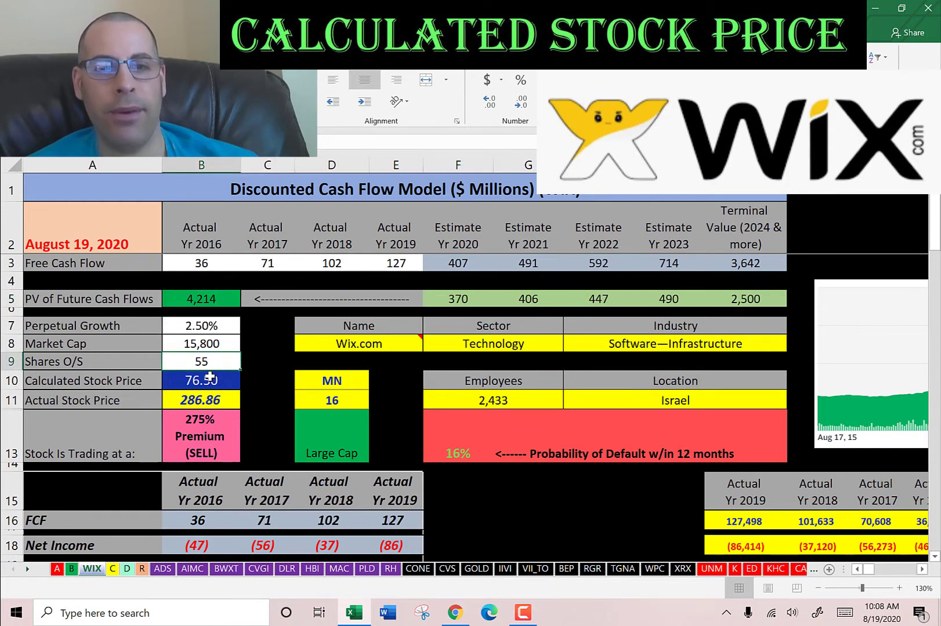
pyautogui.click(204, 376)
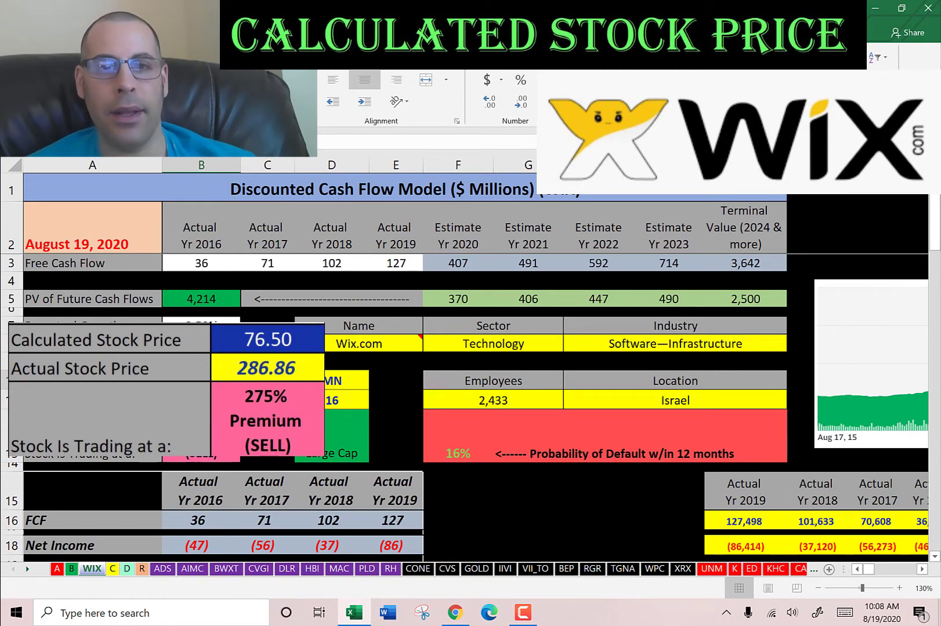
pyautogui.hotkey('alt', 'Tab')
pyautogui.hotkey('ctrl', 'Tab')
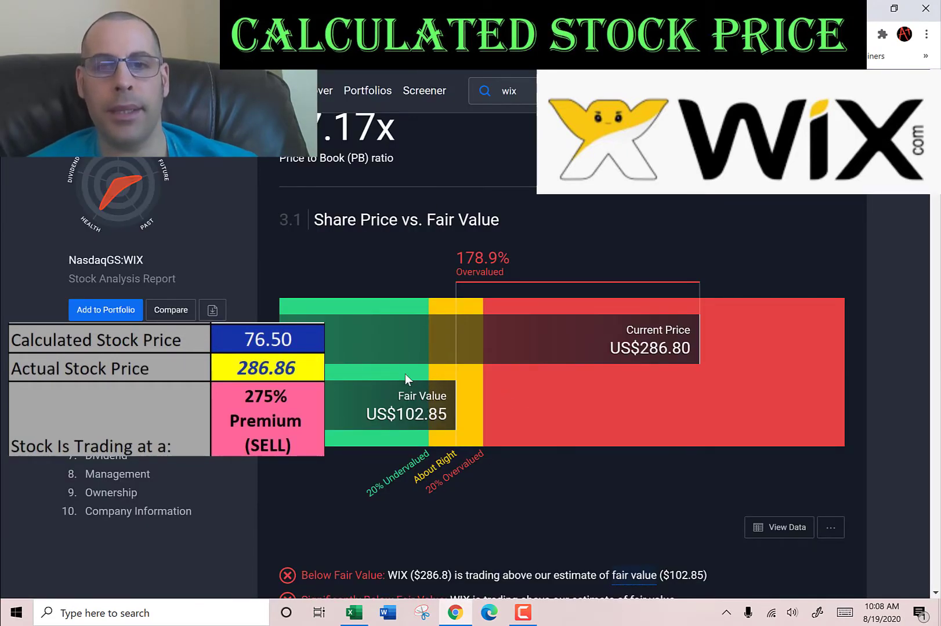
pyautogui.hotkey('alt', 'Tab')
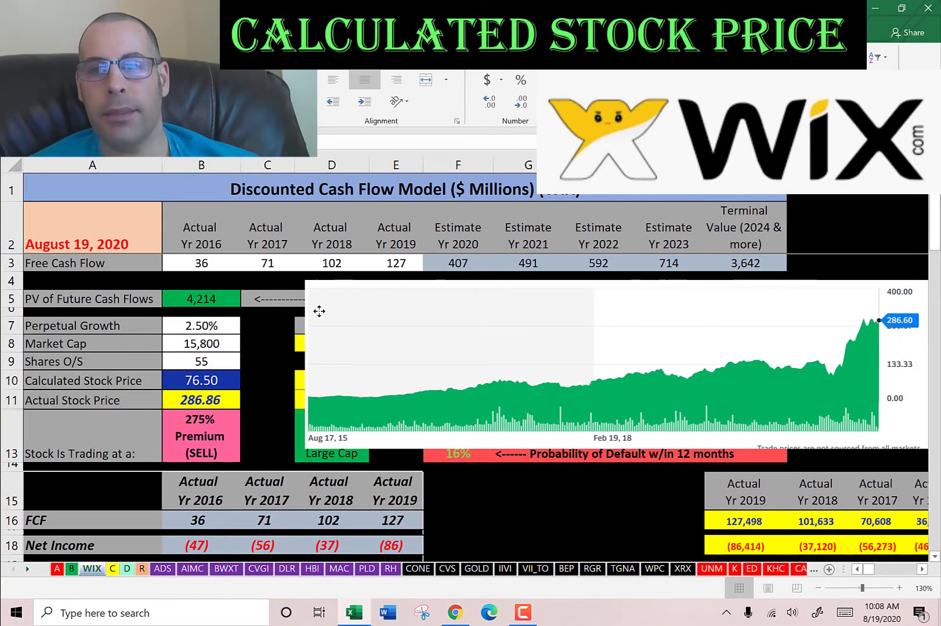
# - Shift the Wix price chart left so its full run up to 286.60 shows
pyautogui.moveTo(319, 312); pyautogui.dragTo(299, 311)
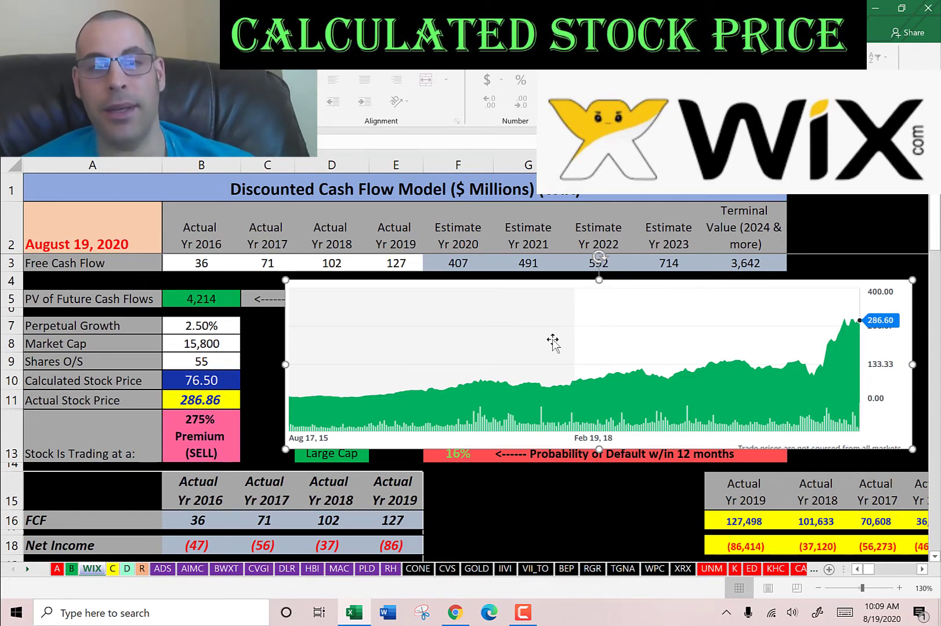
pyautogui.press('Delete')
pyautogui.scroll(-3, 554, 339)
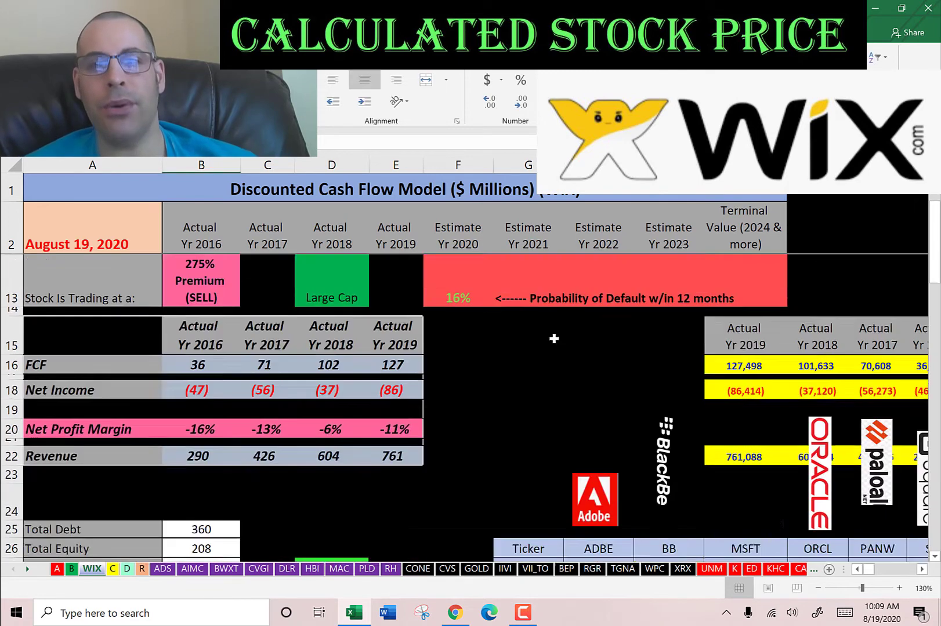
pyautogui.scroll(-6, 554, 338)
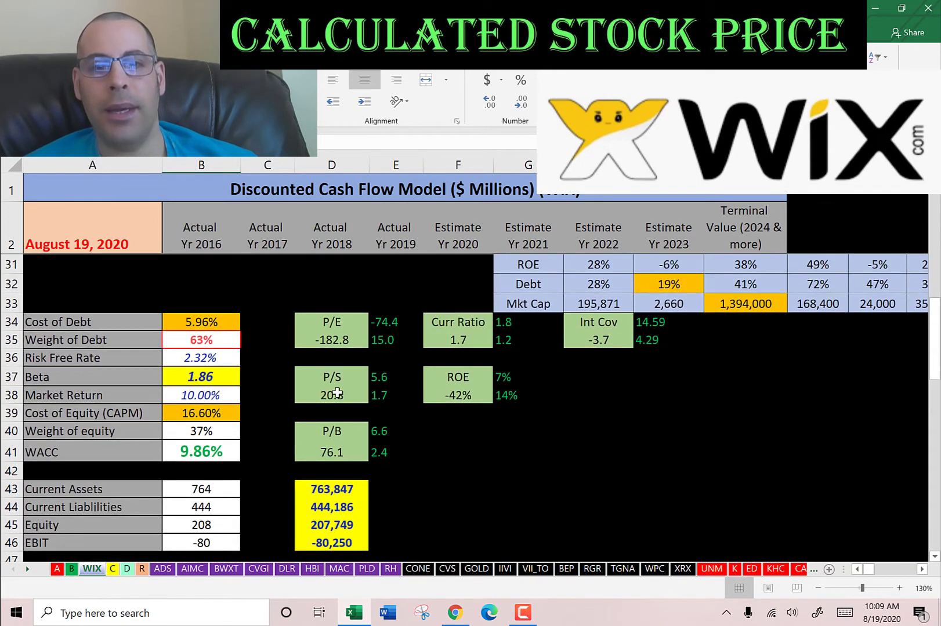
pyautogui.scroll(-1, 337, 394)
pyautogui.click(338, 336)
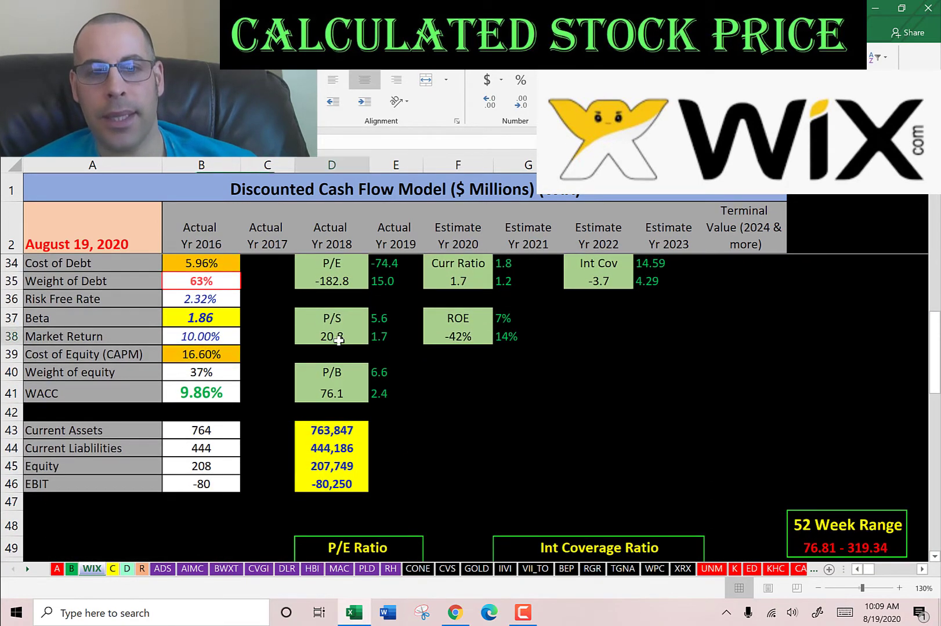
pyautogui.click(350, 397)
pyautogui.scroll(-4, 458, 337)
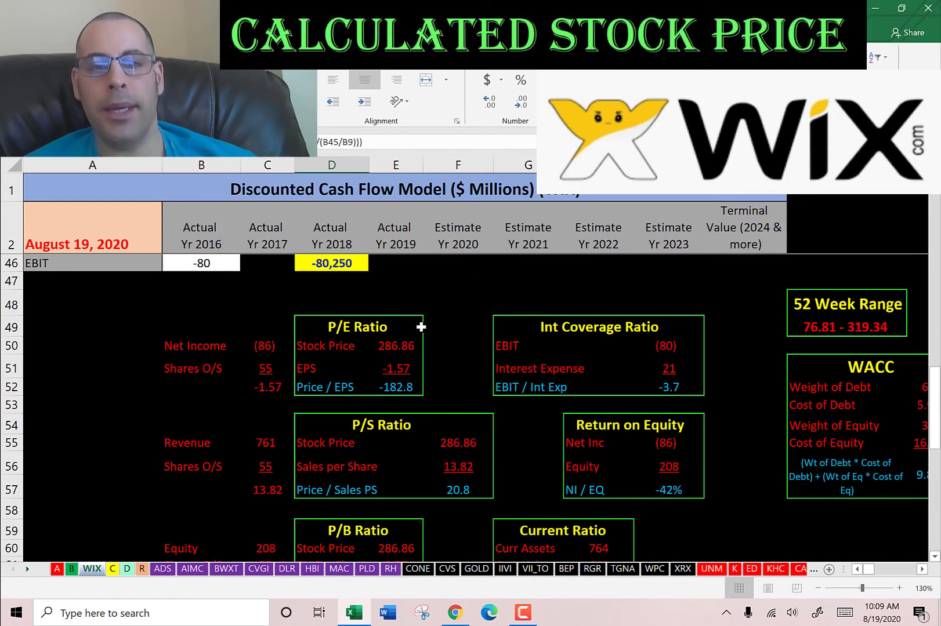
pyautogui.click(383, 352)
pyautogui.click(392, 369)
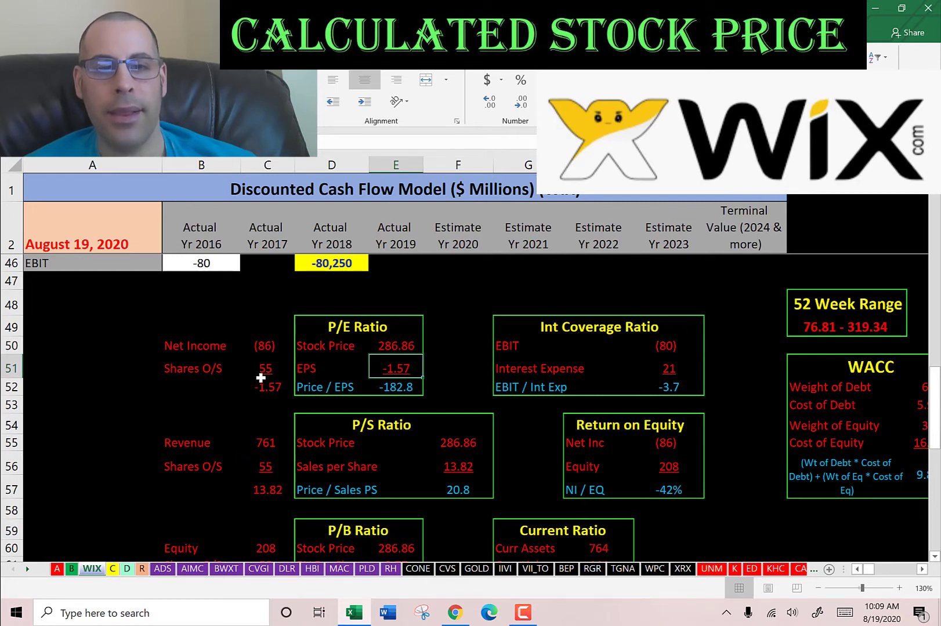
pyautogui.click(263, 344)
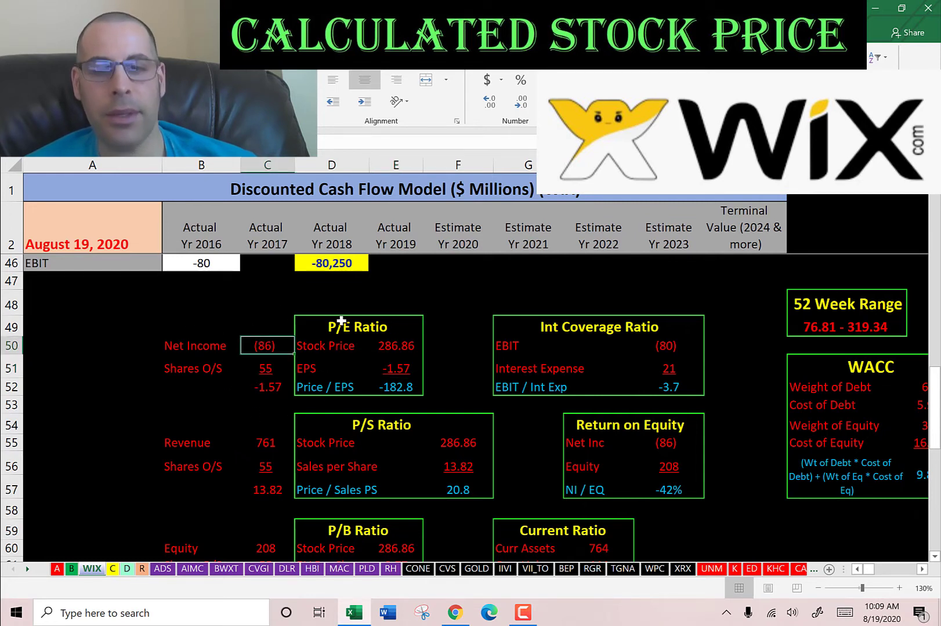
pyautogui.click(381, 360)
pyautogui.scroll(-2, 437, 308)
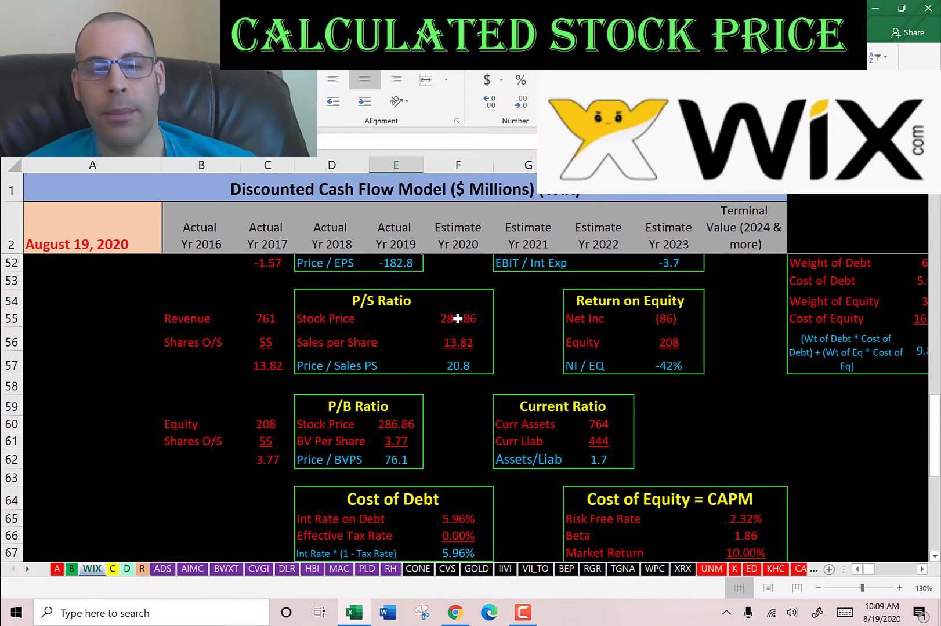
pyautogui.click(458, 319)
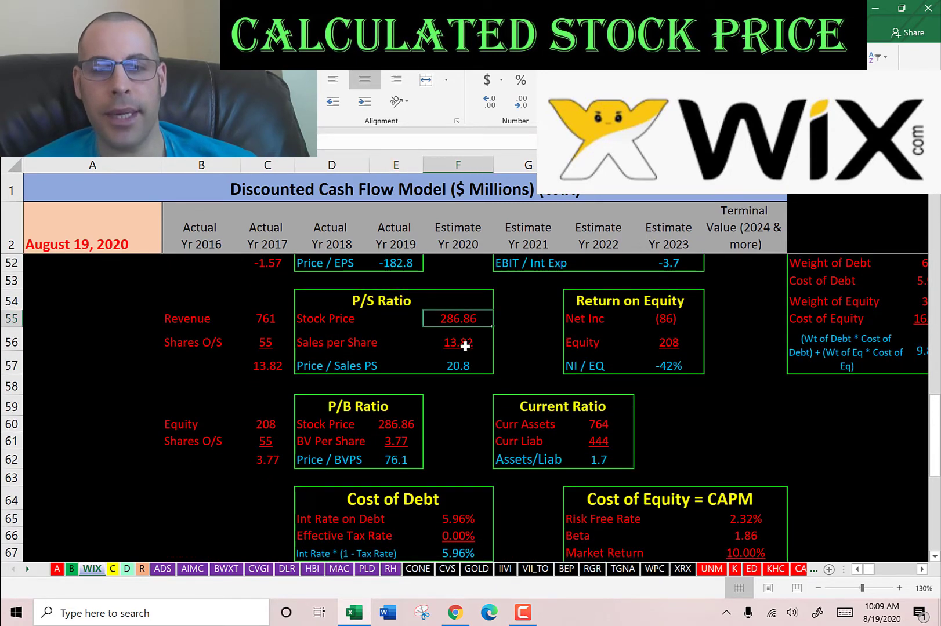
pyautogui.click(465, 346)
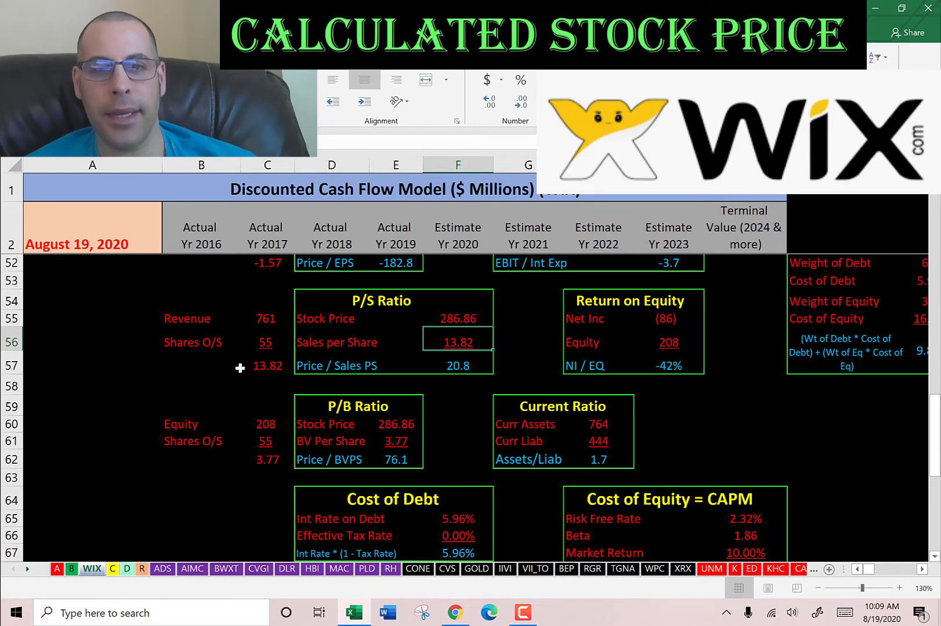
pyautogui.click(458, 370)
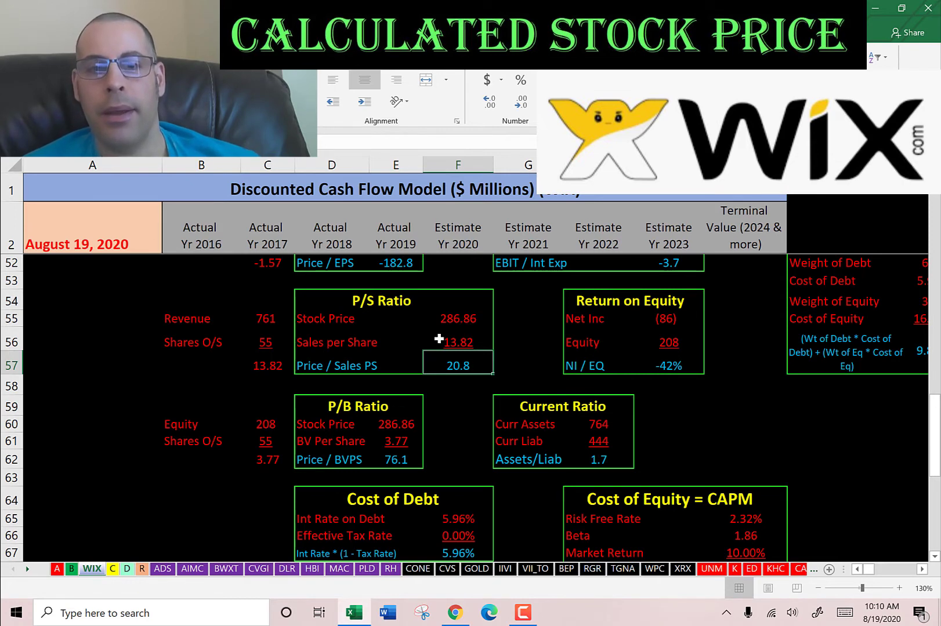
pyautogui.scroll(-2, 439, 339)
pyautogui.click(399, 303)
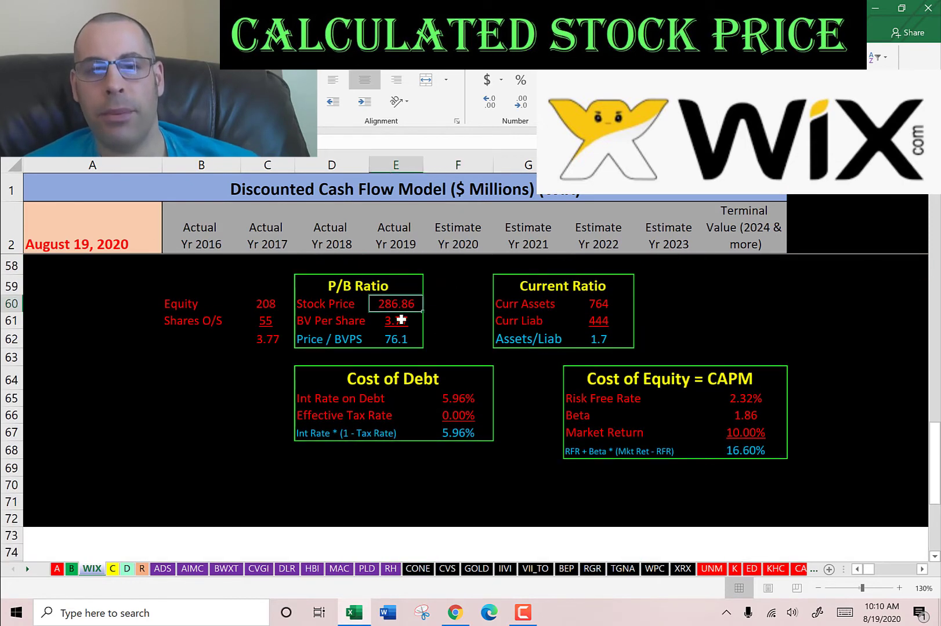
pyautogui.click(401, 319)
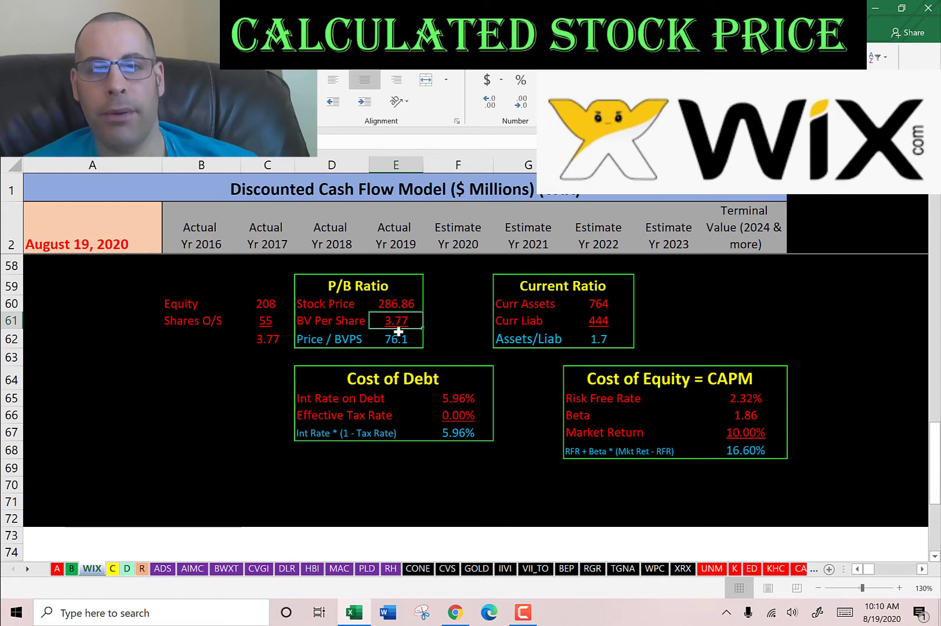
pyautogui.click(237, 306)
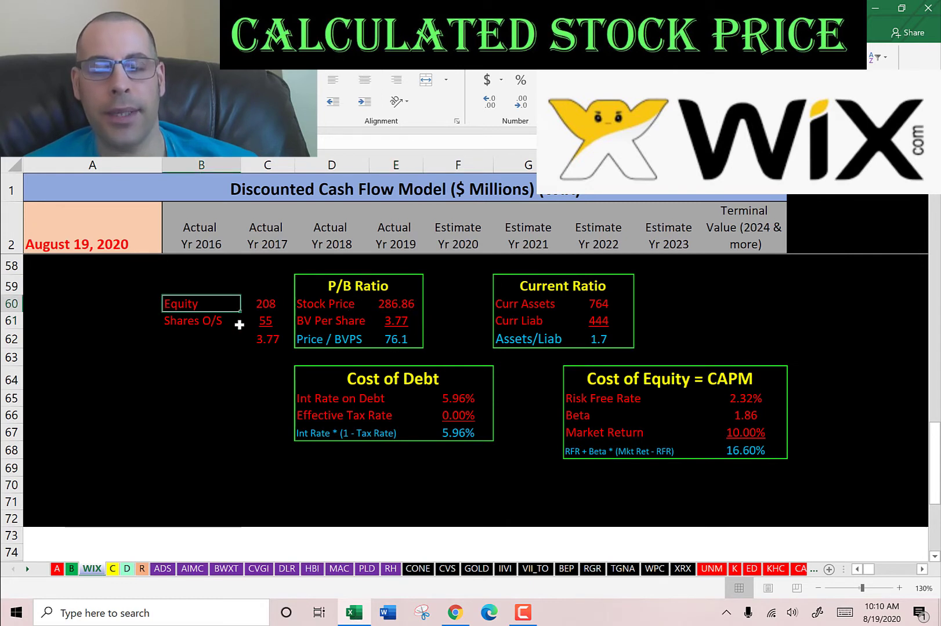
pyautogui.click(256, 320)
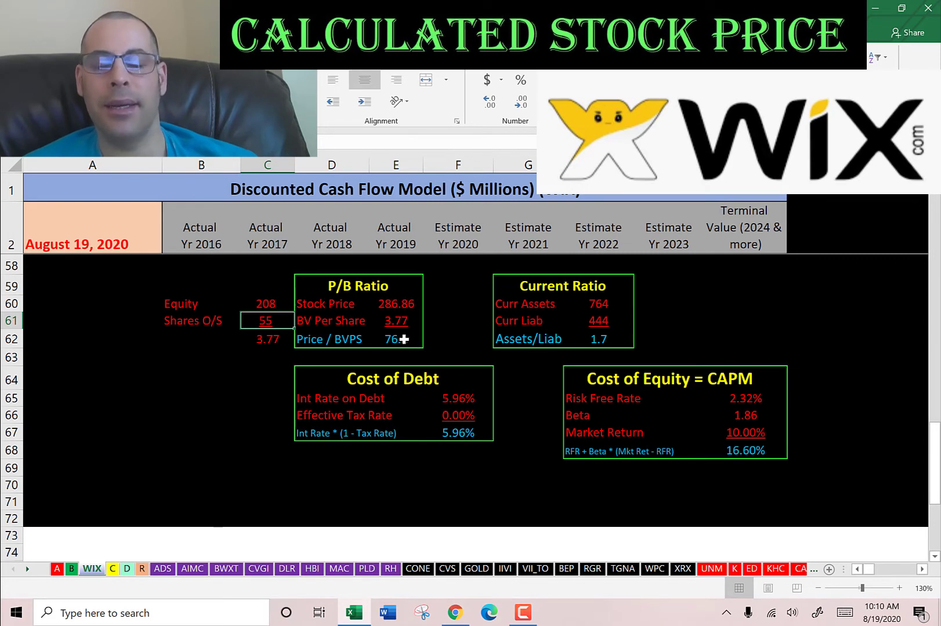
pyautogui.scroll(1, 404, 339)
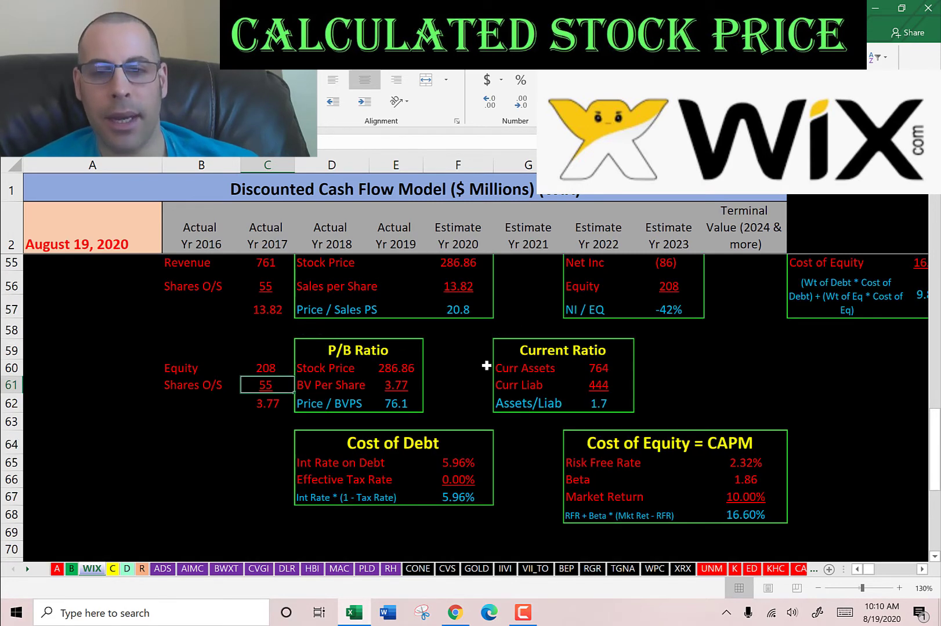
pyautogui.scroll(8, 522, 337)
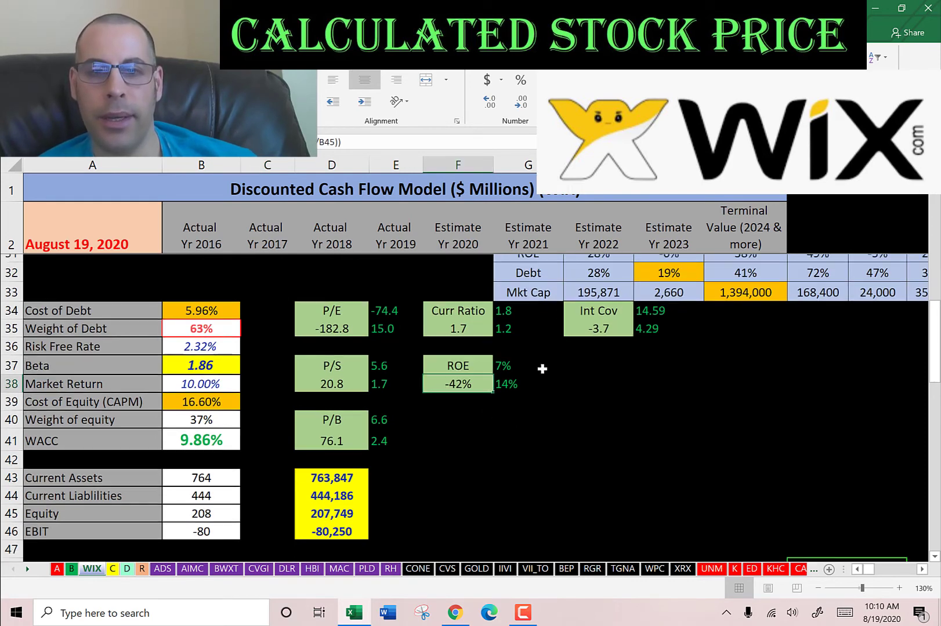
pyautogui.scroll(-7, 543, 367)
pyautogui.click(597, 424)
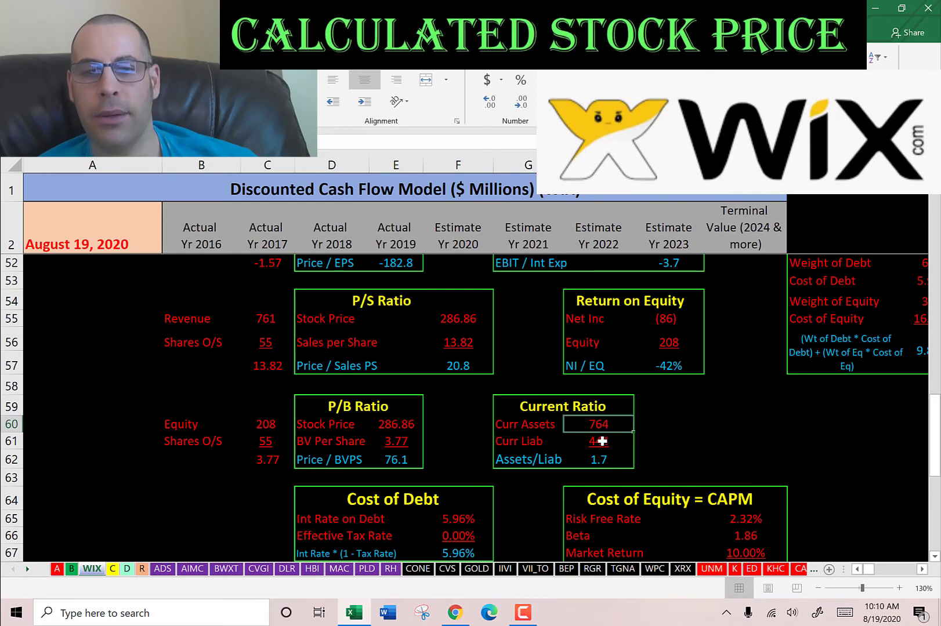
pyautogui.click(599, 442)
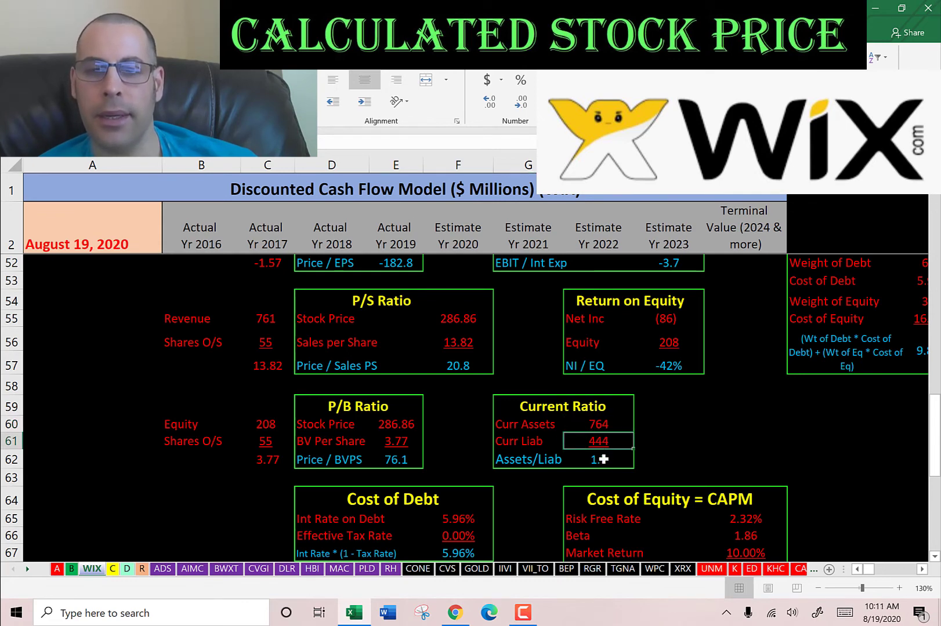
pyautogui.scroll(1, 629, 396)
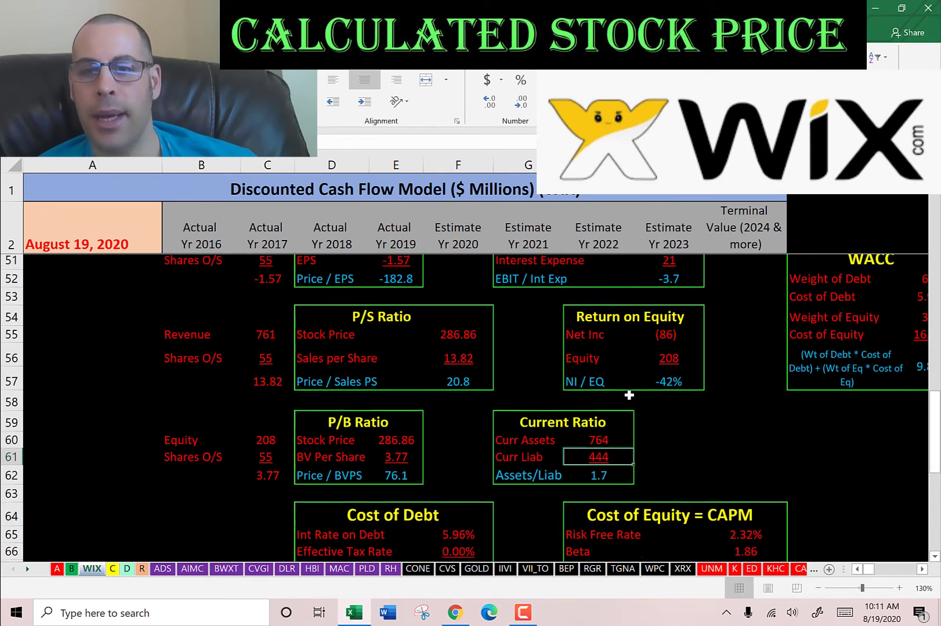
pyautogui.scroll(2, 628, 396)
pyautogui.click(662, 449)
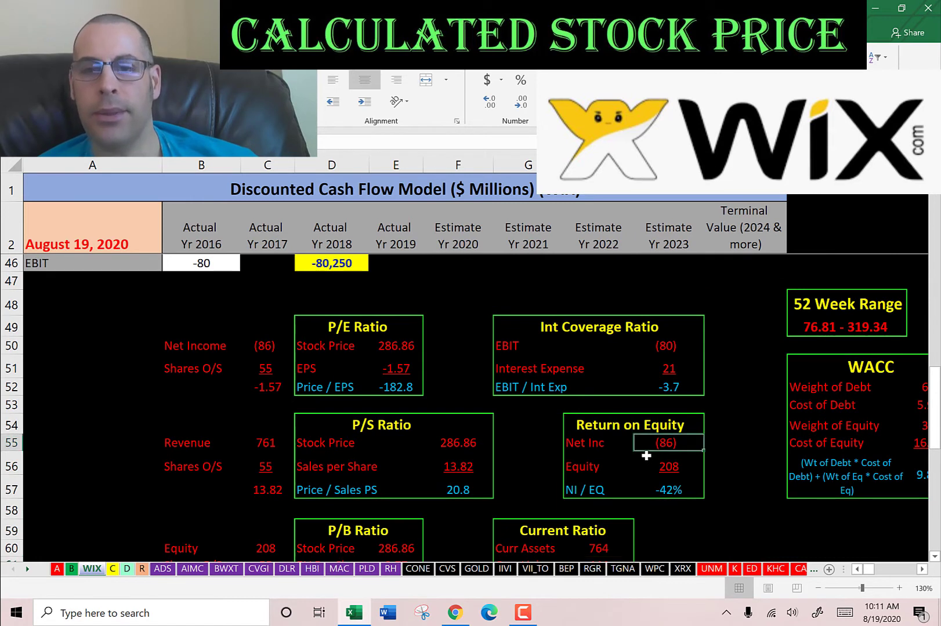
pyautogui.click(666, 347)
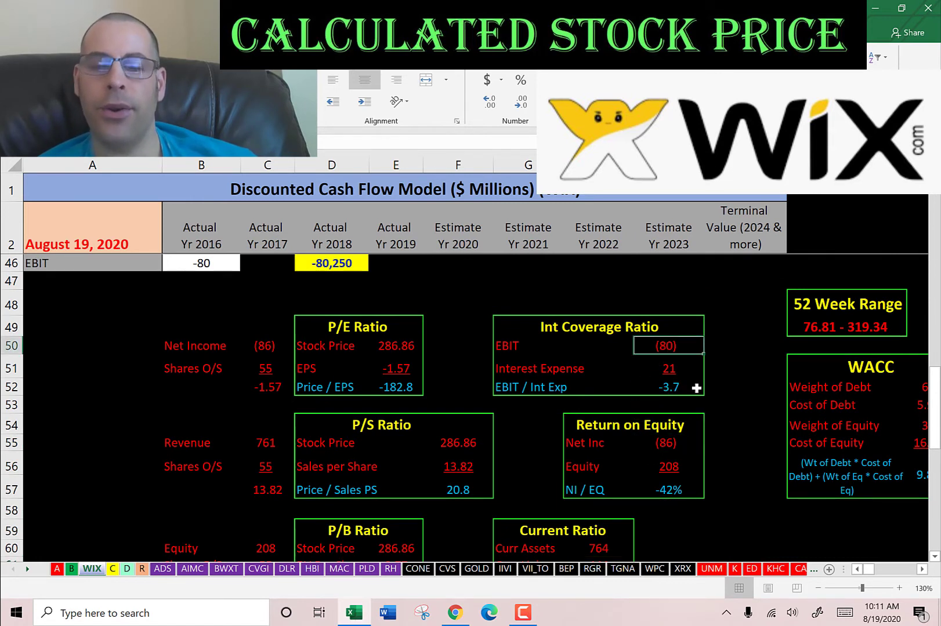
pyautogui.scroll(3, 719, 334)
pyautogui.scroll(6, 720, 333)
pyautogui.hscroll(2, 580, 360)
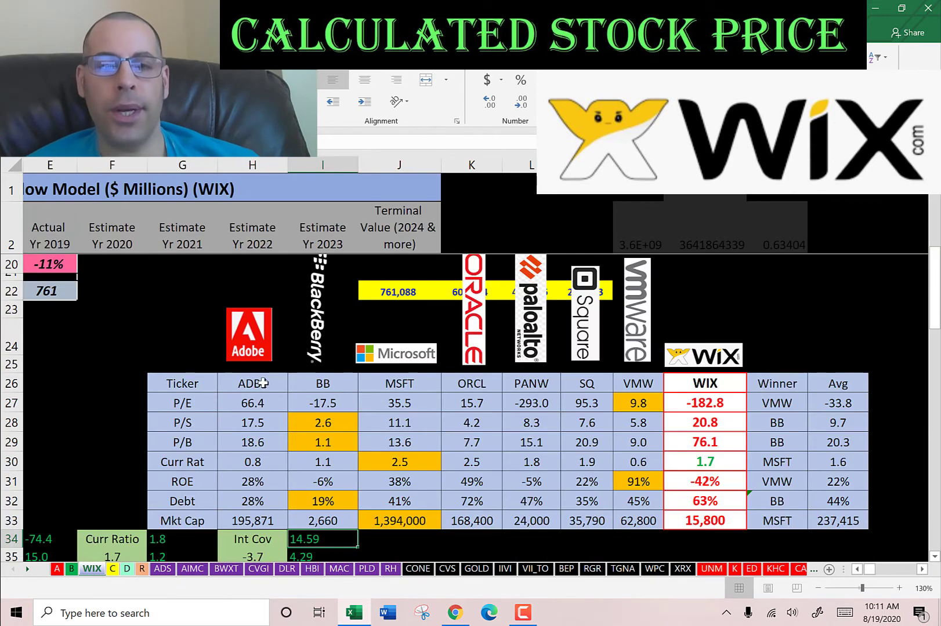
pyautogui.click(255, 384)
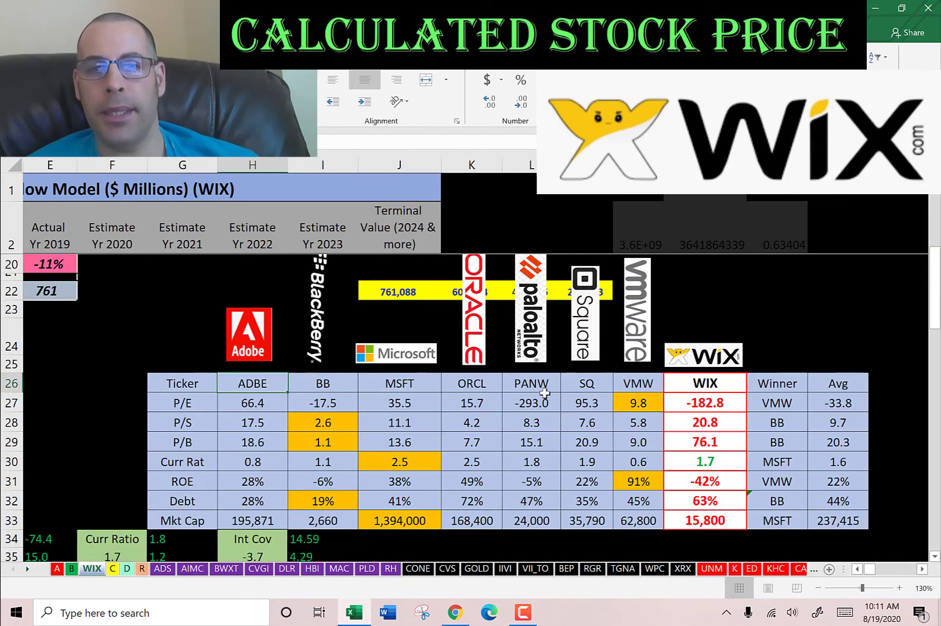
pyautogui.press('Right')
pyautogui.press('Right')
pyautogui.press('Right')
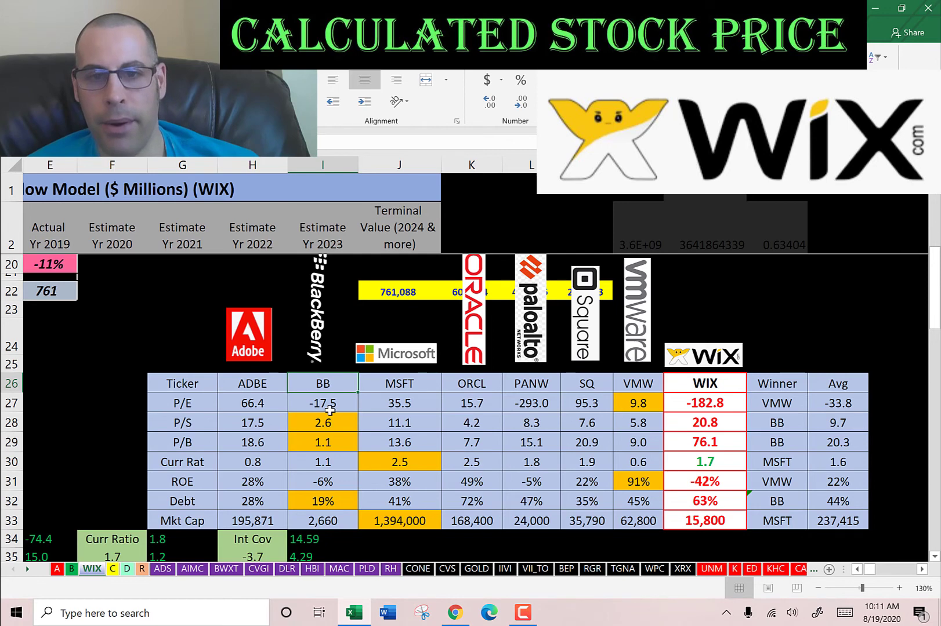
pyautogui.press('Right')
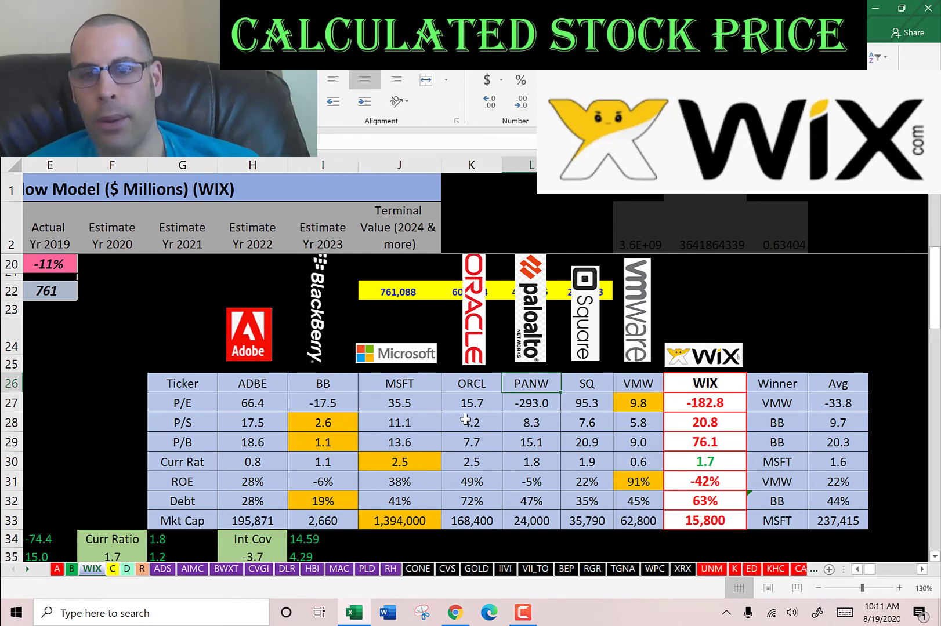
pyautogui.press('Right')
pyautogui.press('Right')
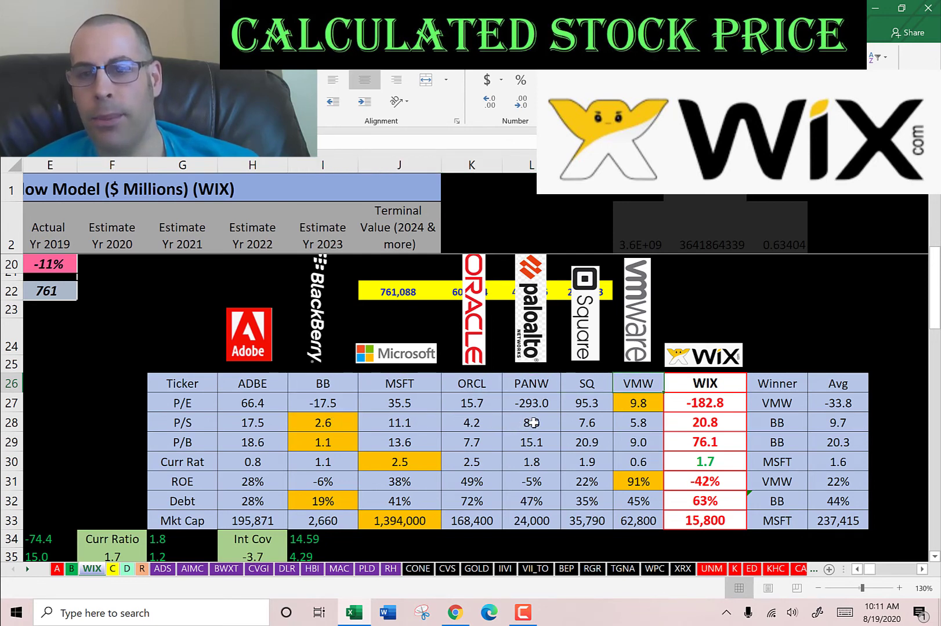
pyautogui.press('Right')
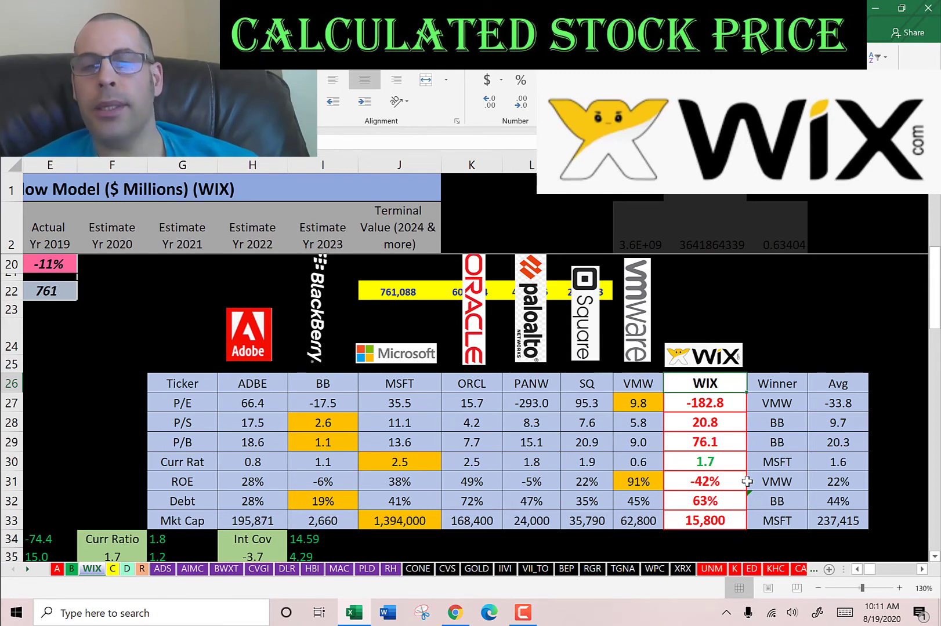
pyautogui.click(720, 463)
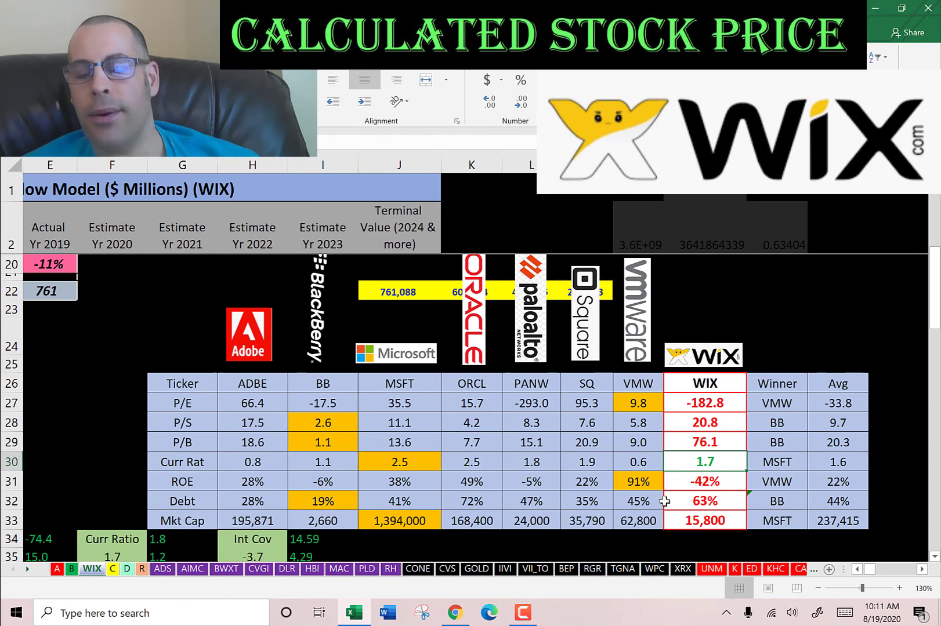
pyautogui.click(844, 499)
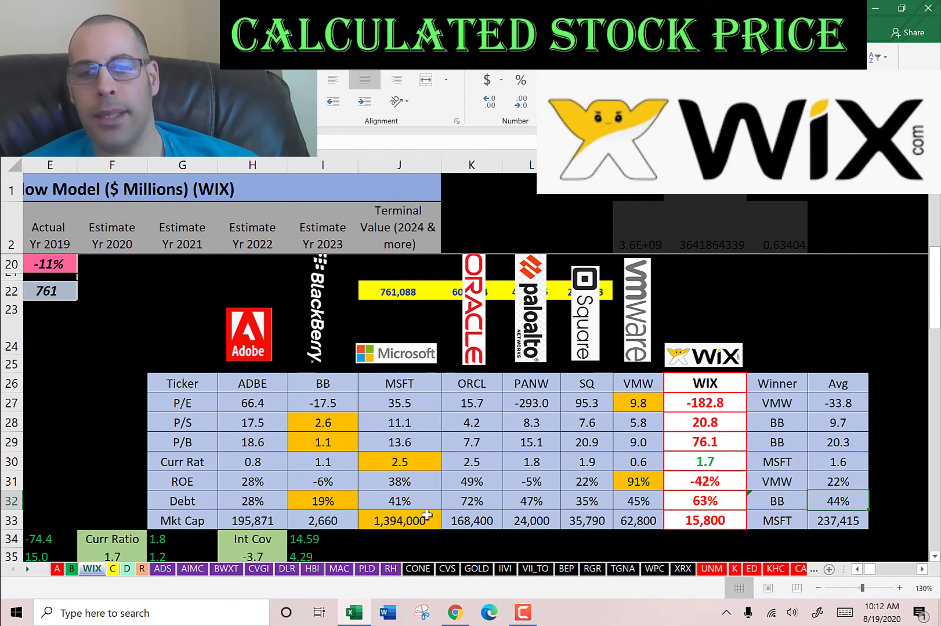
pyautogui.click(382, 519)
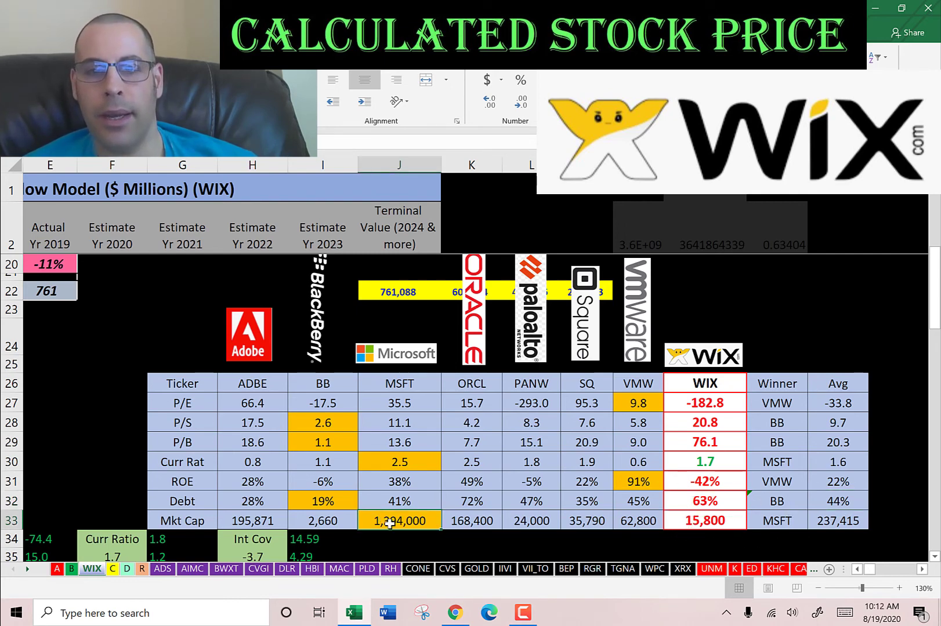
pyautogui.click(476, 518)
pyautogui.click(253, 525)
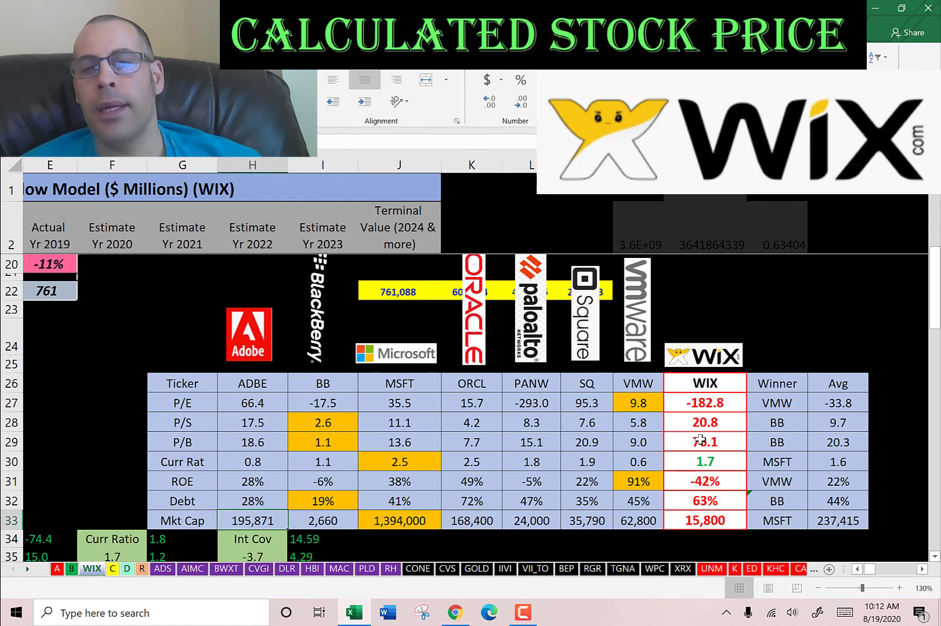